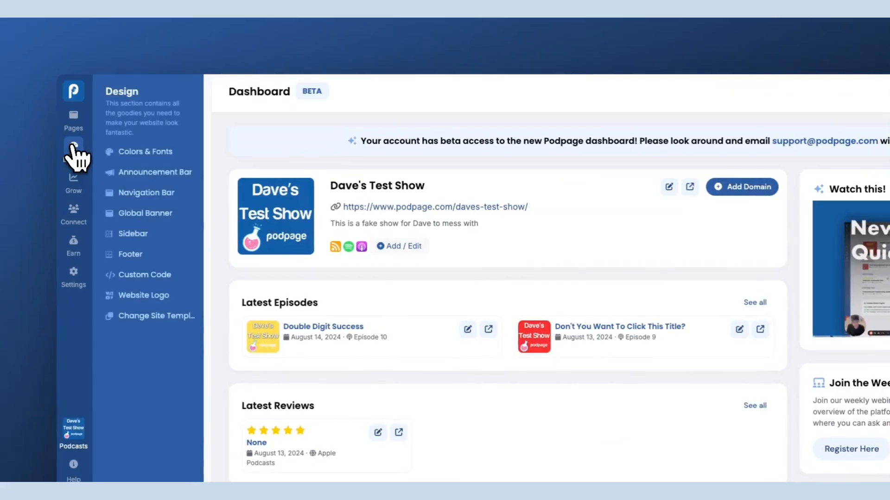
Open the Colors & Fonts design settings and expand the Color Palette section
left_click(121, 153)
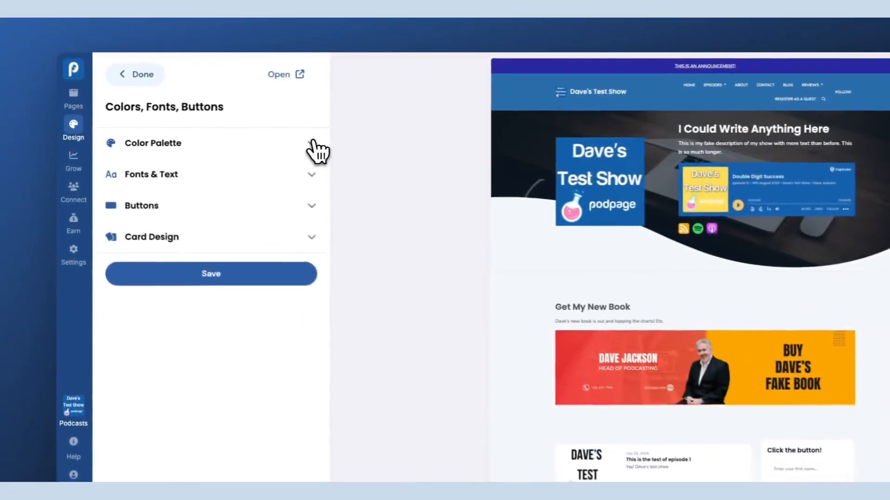
left_click(314, 144)
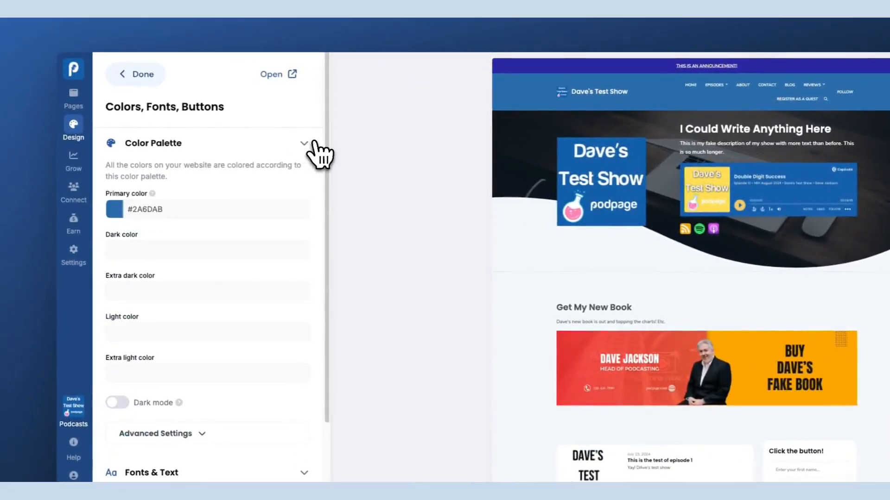
Copy the primary color value #2A6DAB
left_click(119, 207)
right_click(135, 210)
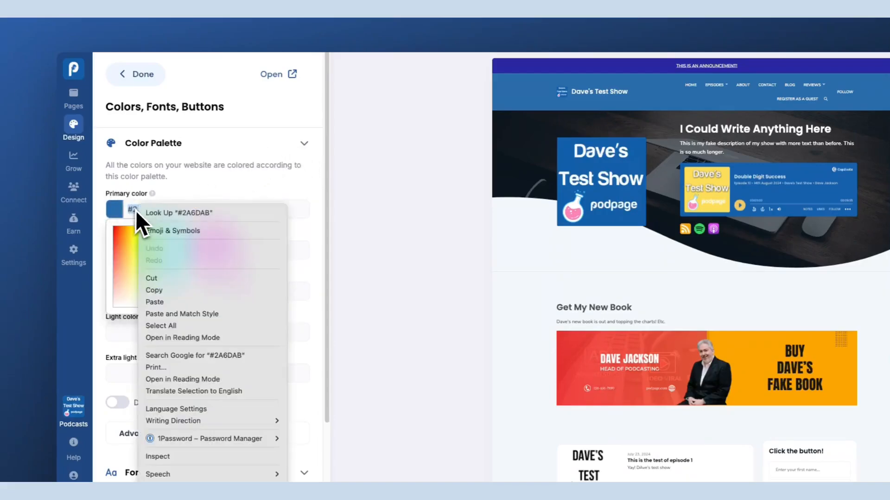
left_click(165, 288)
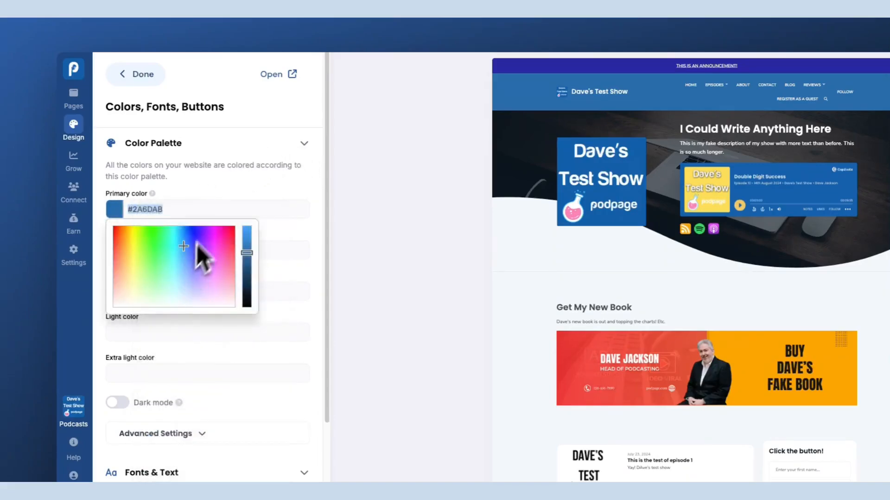
Try green and then purple primary colors in the color picker and preview the site
left_click(226, 190)
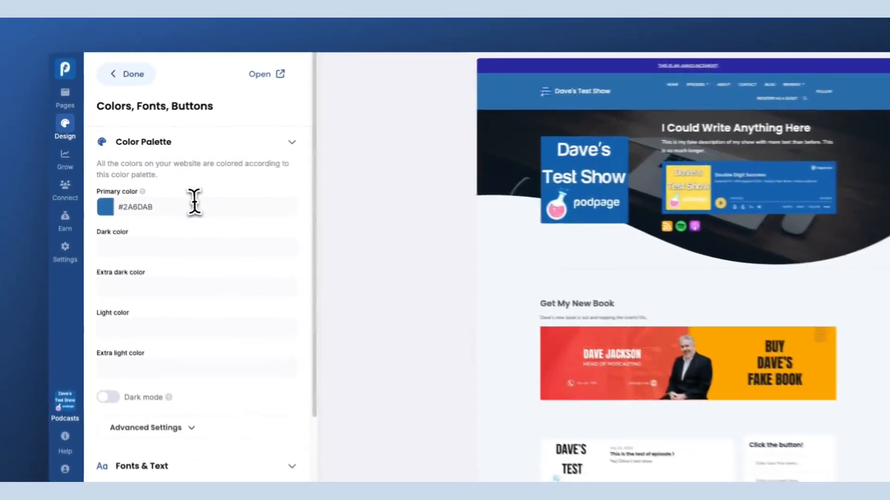
left_click(158, 190)
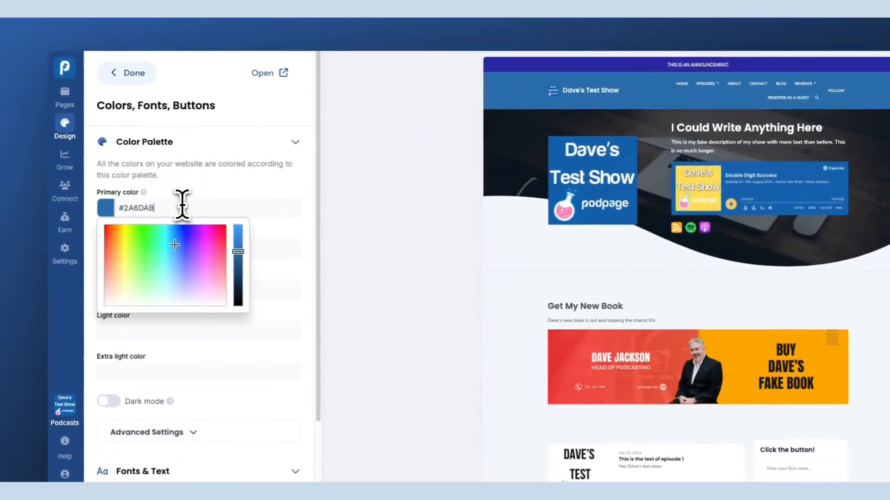
left_click(141, 229)
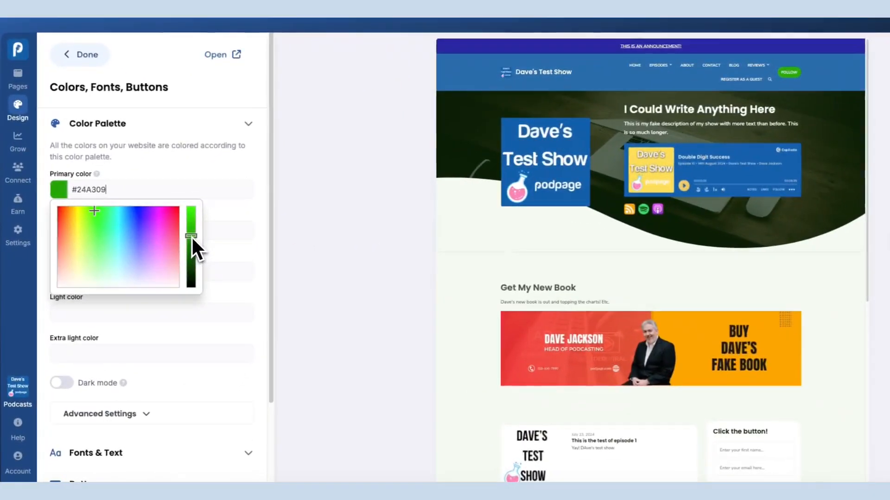
left_click_drag(199, 226, 200, 234)
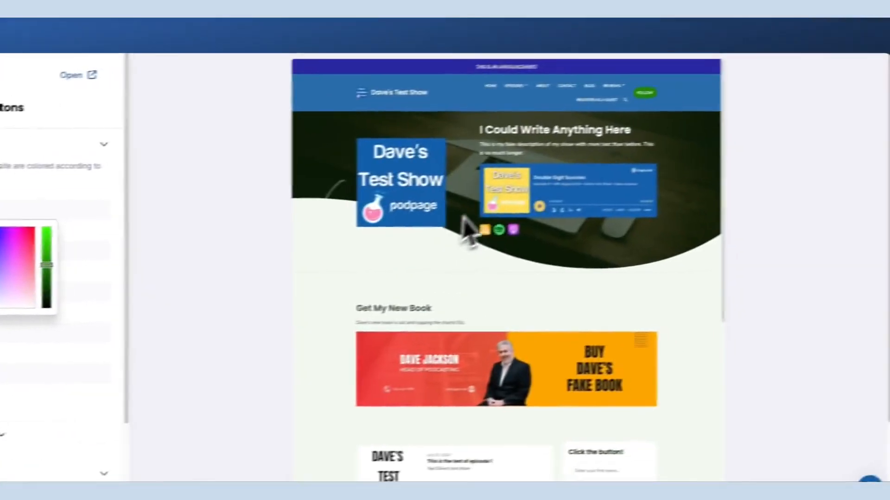
scroll(629, 225, "down", 3)
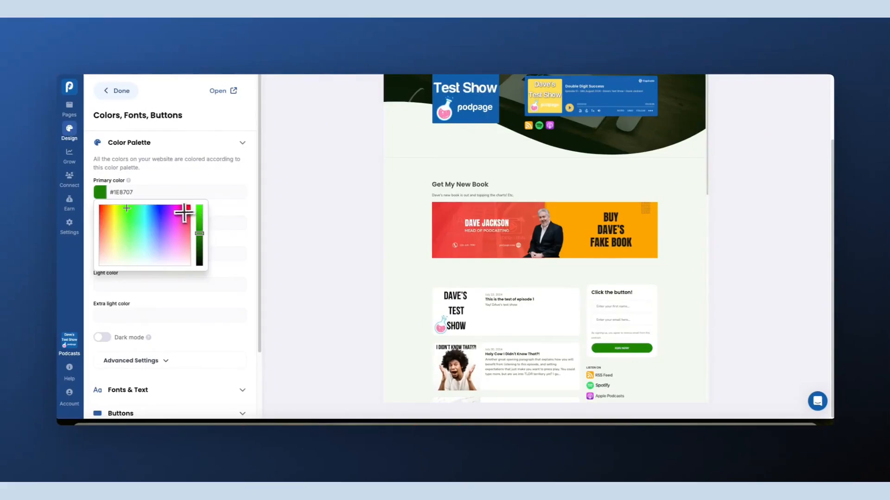
left_click(176, 210)
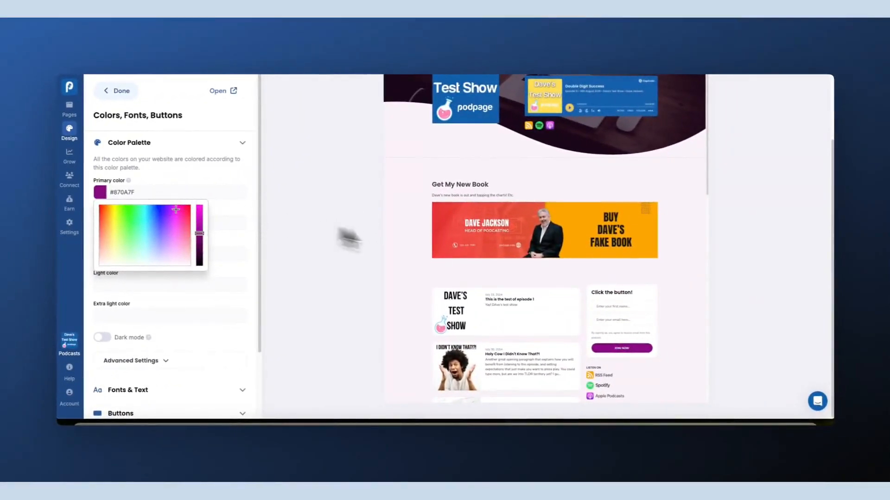
scroll(620, 291, "up", 2)
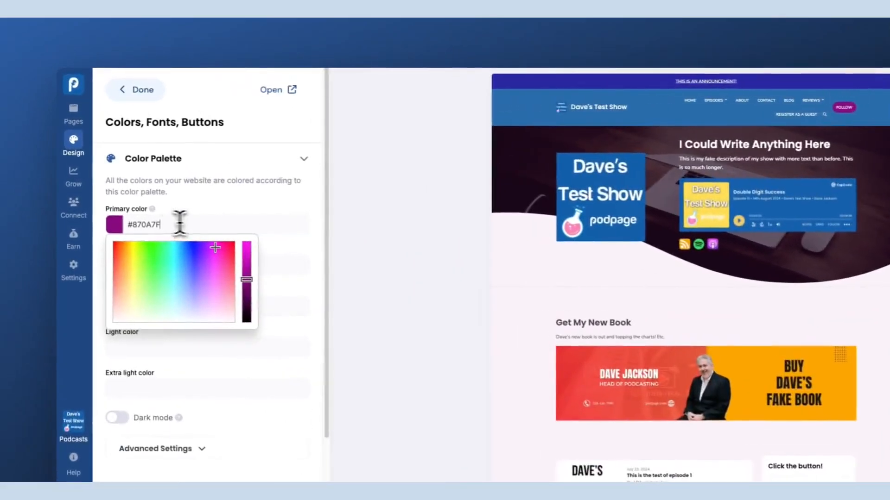
Restore the primary color to #2A6DAB by replacing the field's value with the copied one
left_click_drag(148, 191, 95, 191)
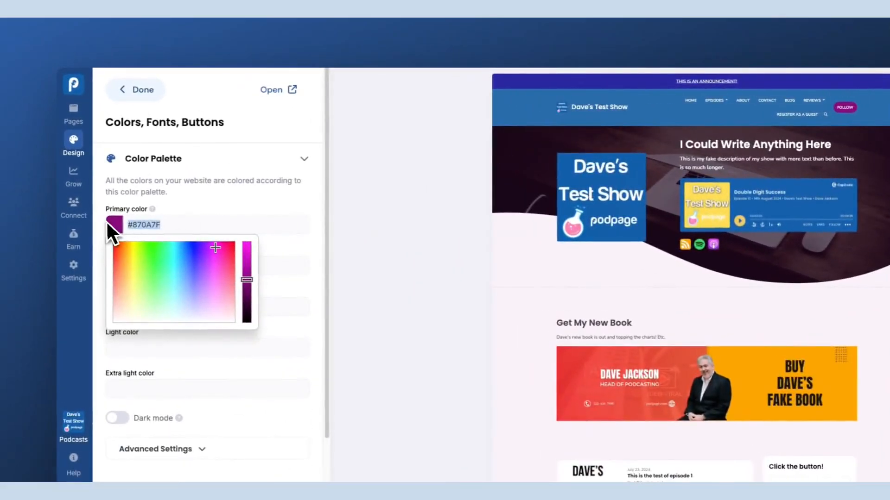
key("BackSpace")
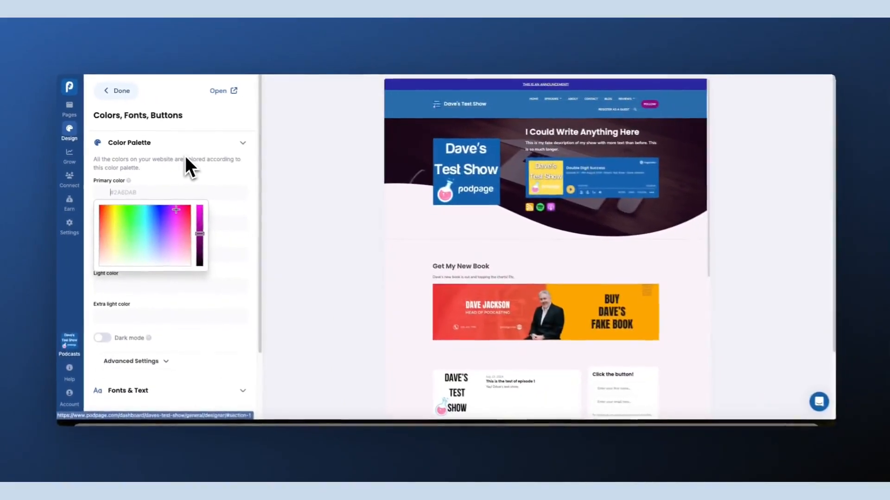
key("super+v")
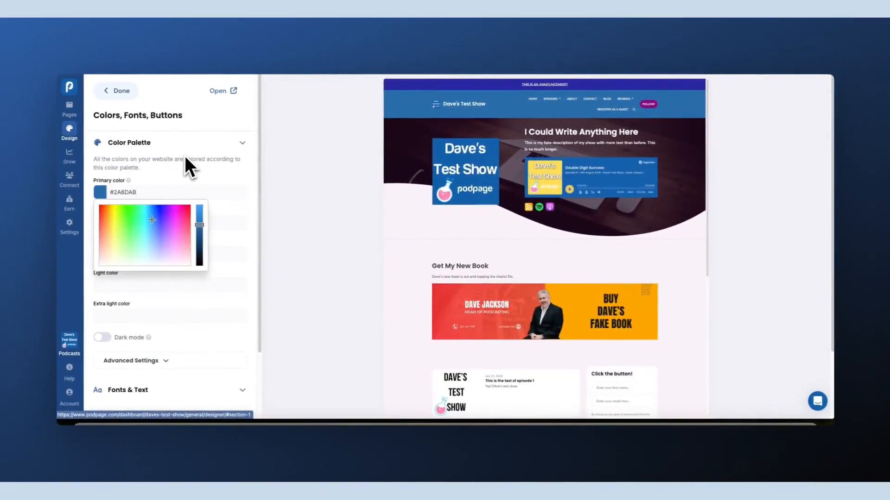
left_click(202, 178)
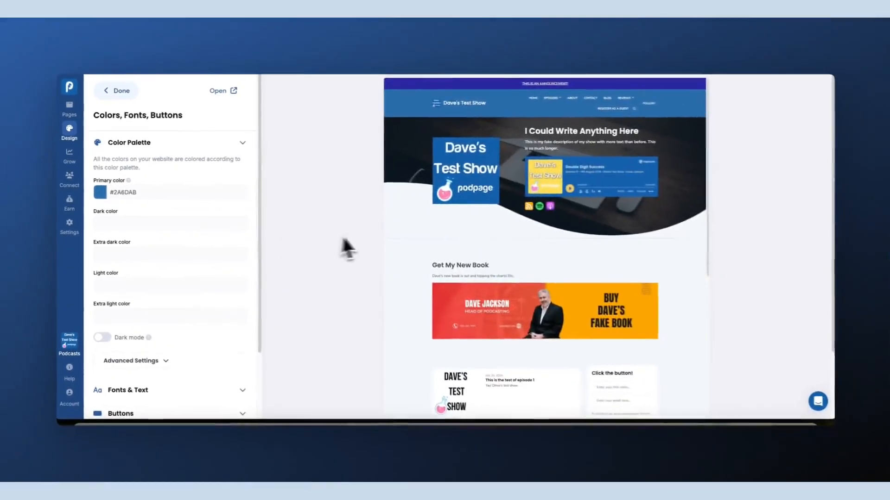
Try a magenta extra dark color of #F413FF, then clear the field
scroll(515, 274, "down", 3)
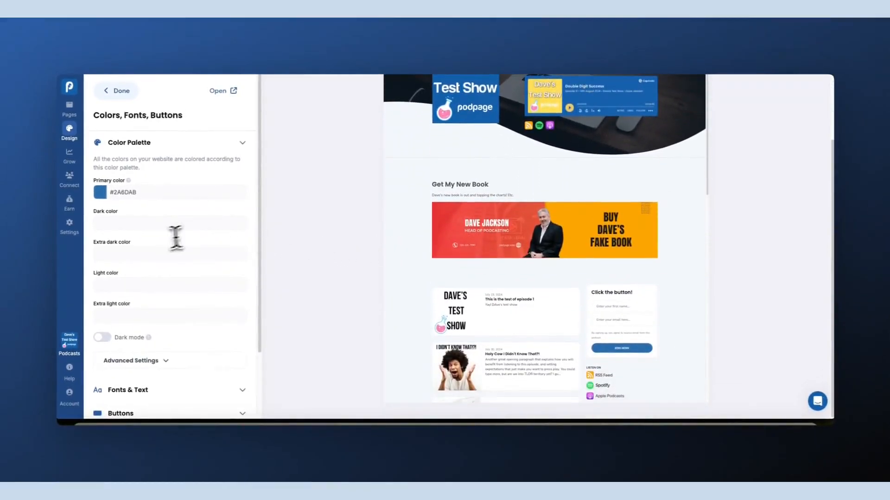
left_click(158, 253)
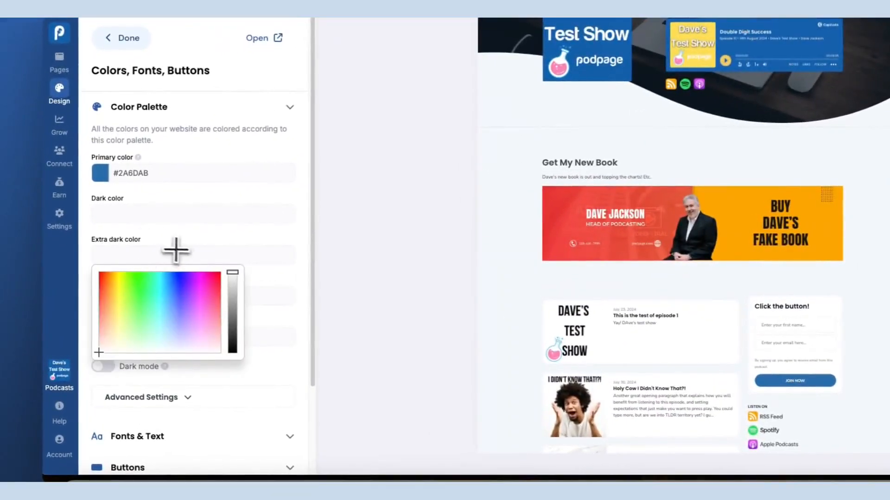
left_click(198, 277)
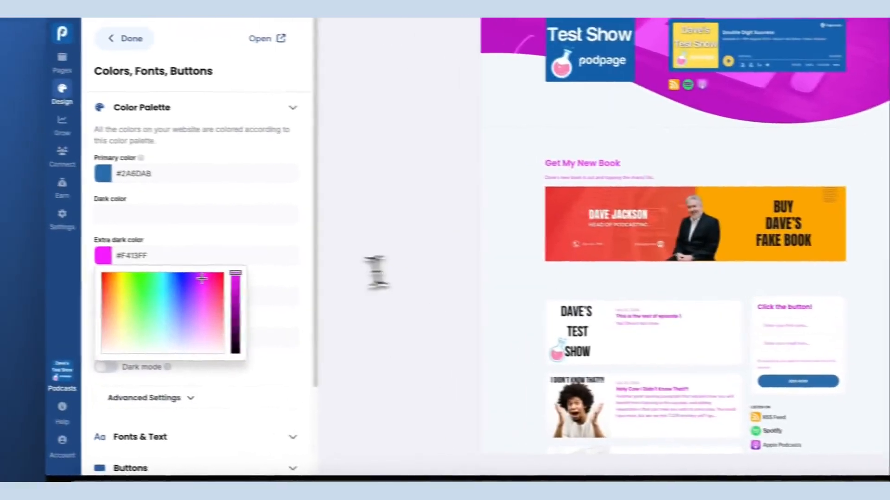
triple_click(128, 254)
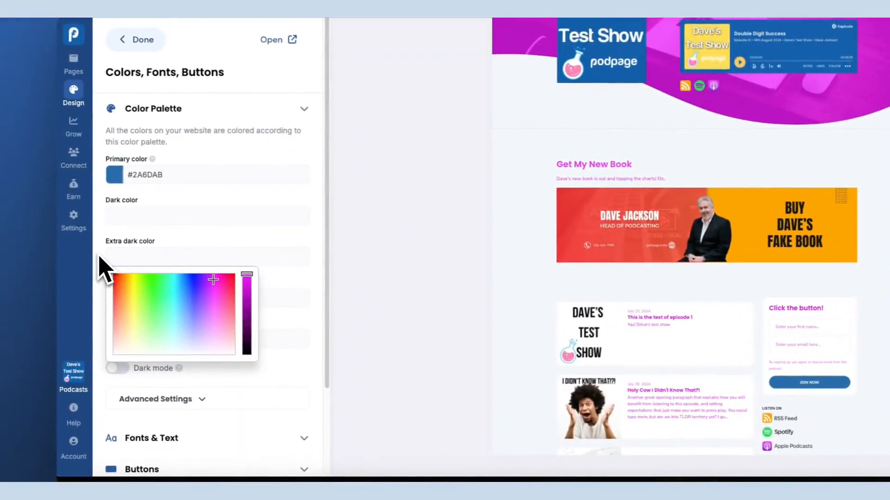
left_click(194, 151)
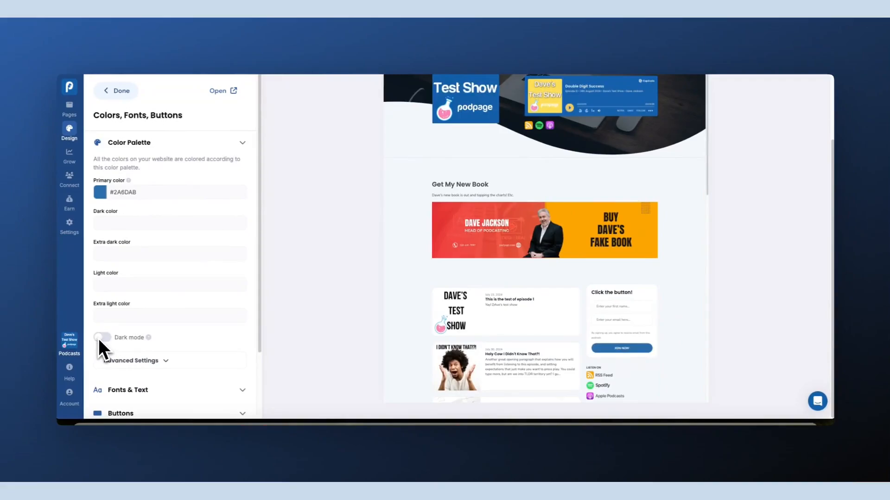
Turn on dark mode and expand the palette's Advanced Settings
left_click(99, 338)
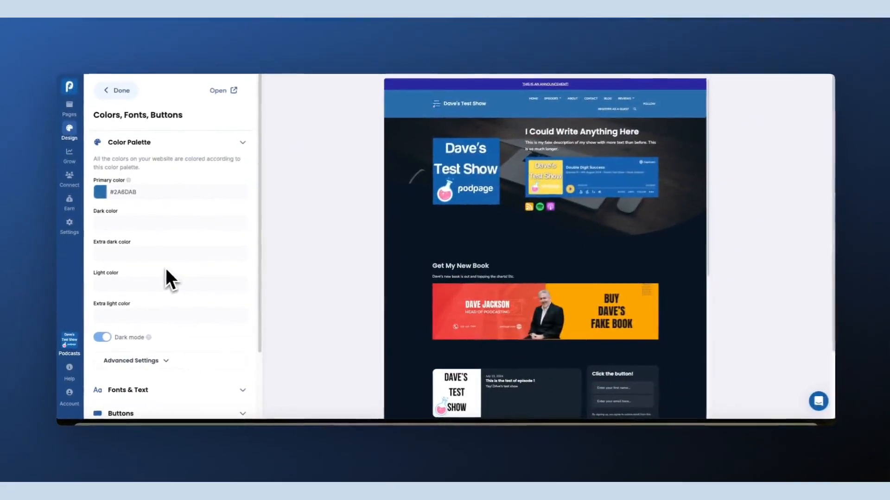
scroll(184, 267, "down", 1)
scroll(184, 269, "down", 1)
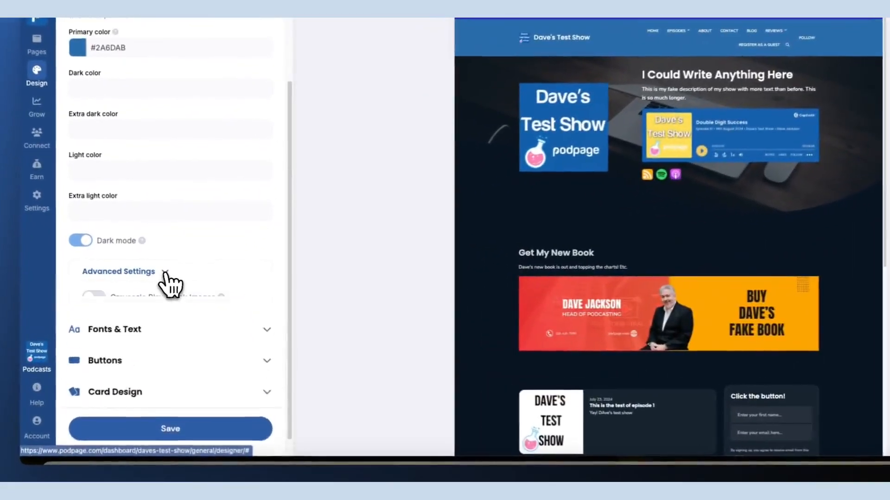
left_click(165, 282)
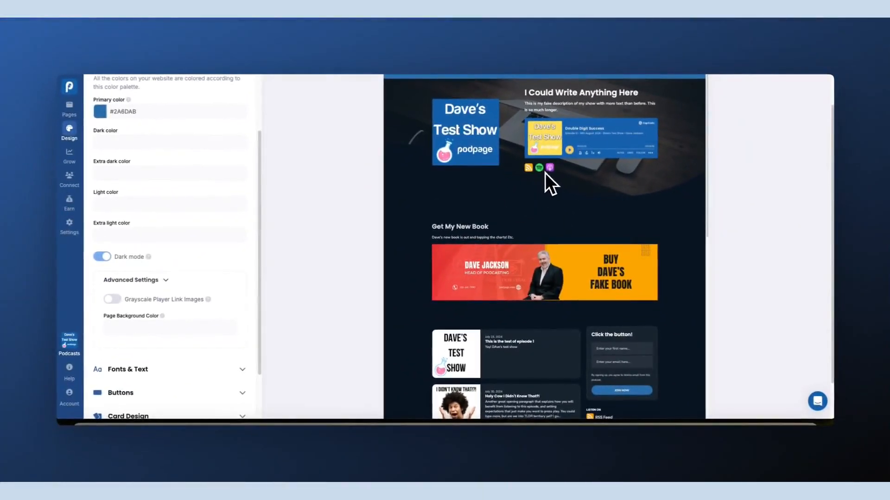
Enable Grayscale Player Link Images
scroll(570, 234, "down", 1)
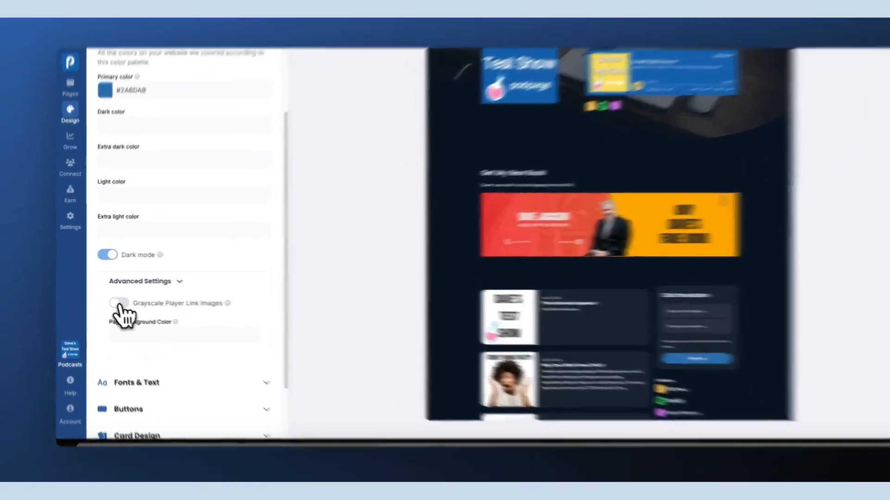
left_click(114, 299)
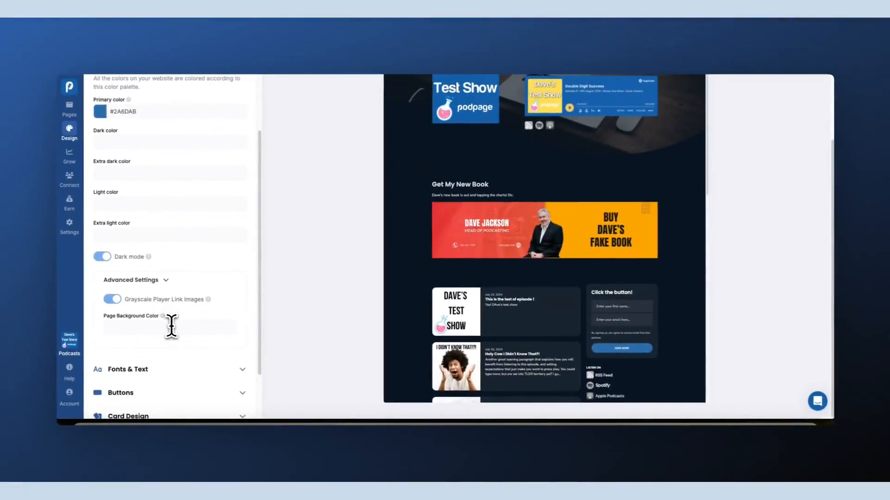
Try a green page background color of #0CFF5C, then clear the field
left_click(172, 327)
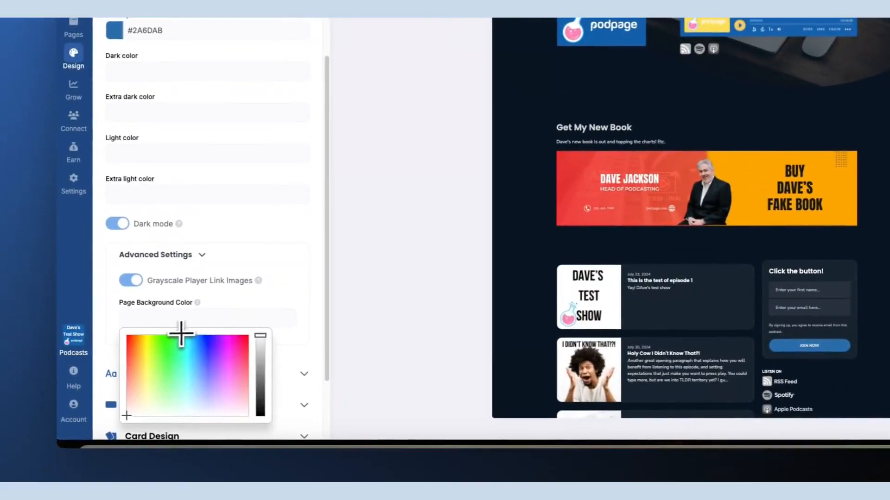
left_click(176, 337)
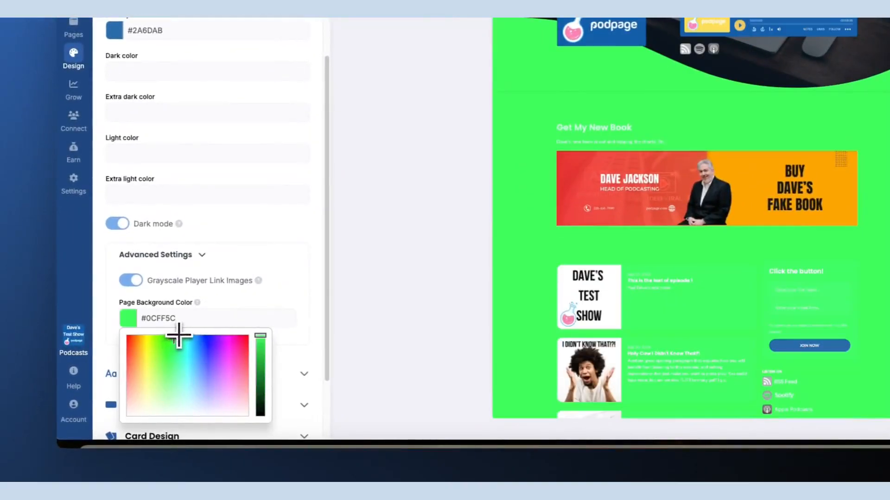
left_click_drag(178, 318, 129, 319)
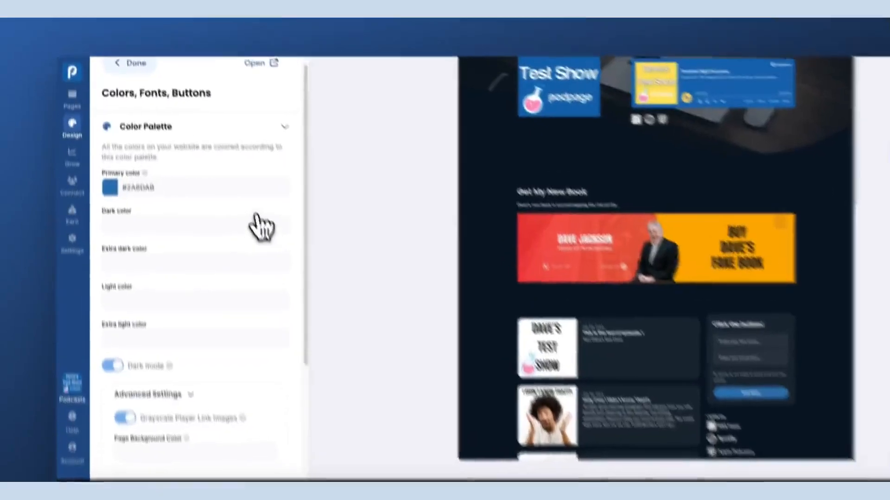
Collapse the Color Palette, expand Fonts & Text, and open the heading / title text font options
left_click(310, 159)
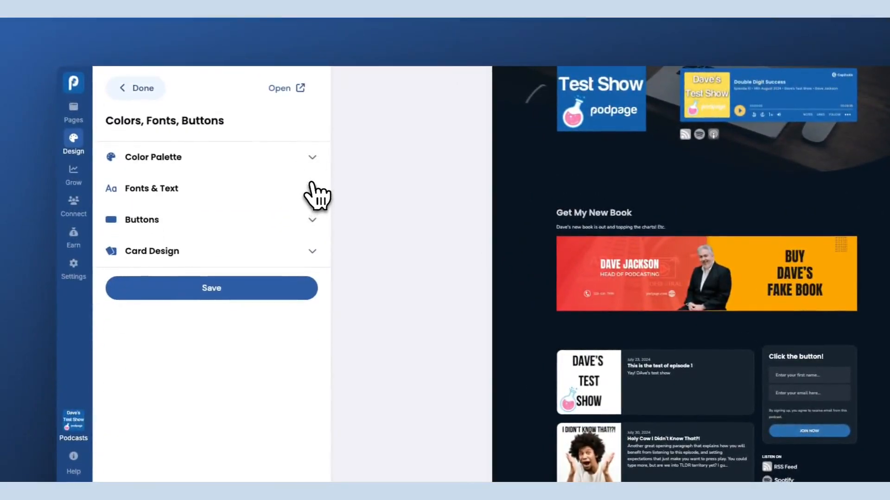
left_click(309, 187)
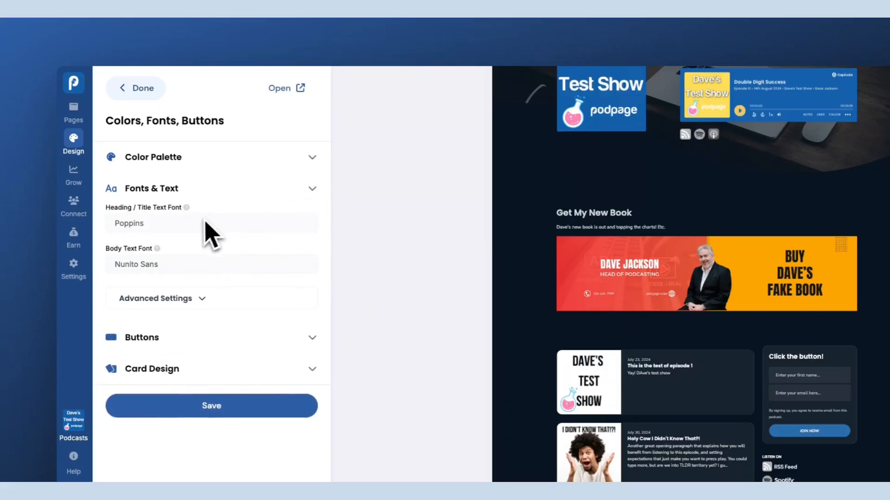
left_click(188, 222)
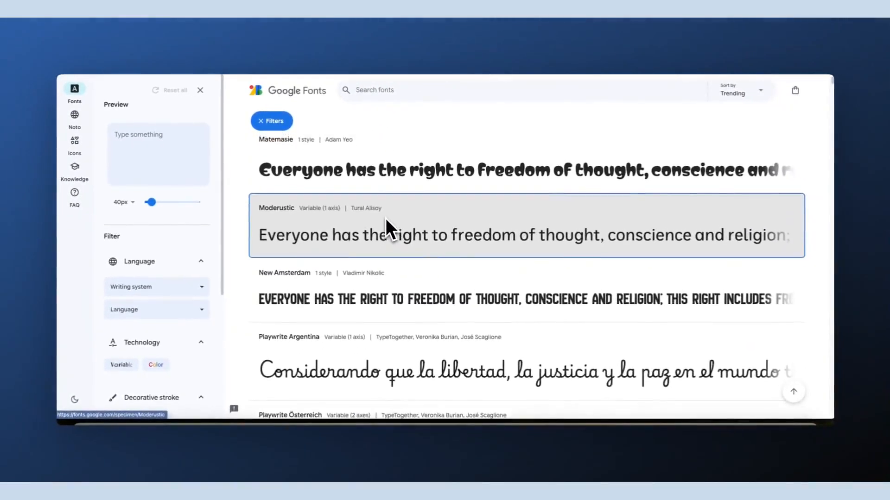
Browse the Google Fonts catalogue for font styles
scroll(387, 227, "up", 3)
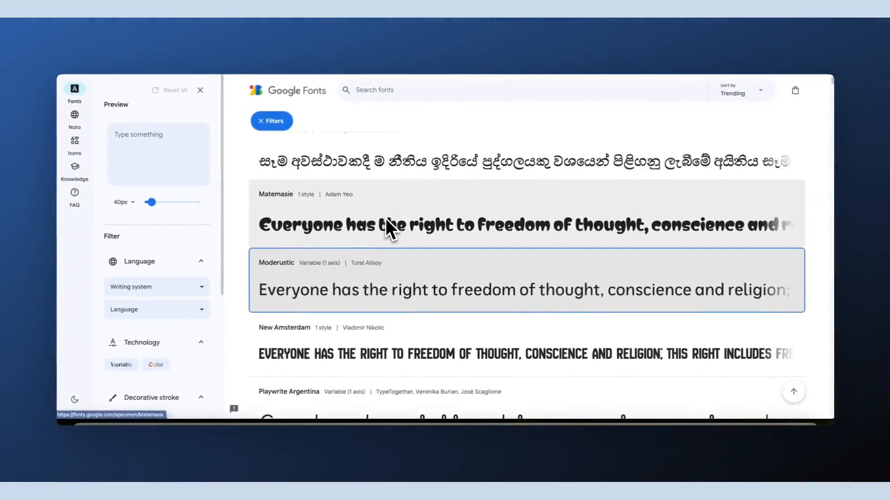
scroll(386, 221, "up", 10)
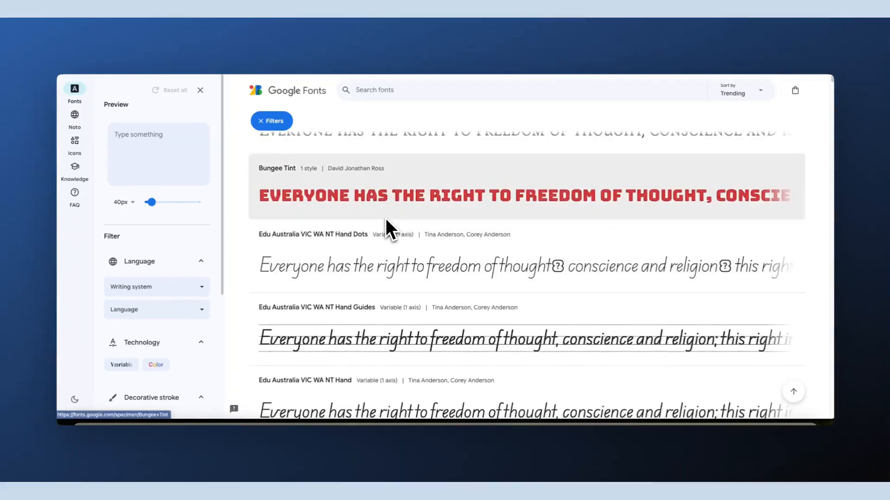
scroll(385, 220, "up", 6)
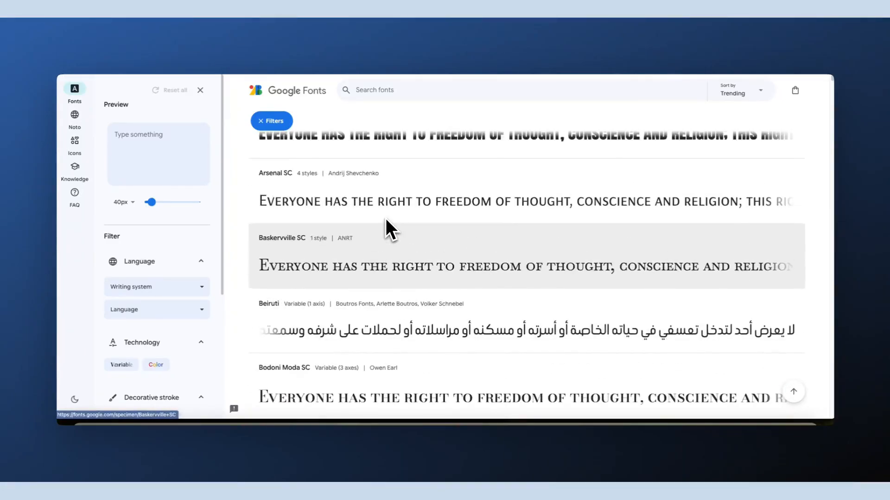
scroll(385, 218, "up", 2)
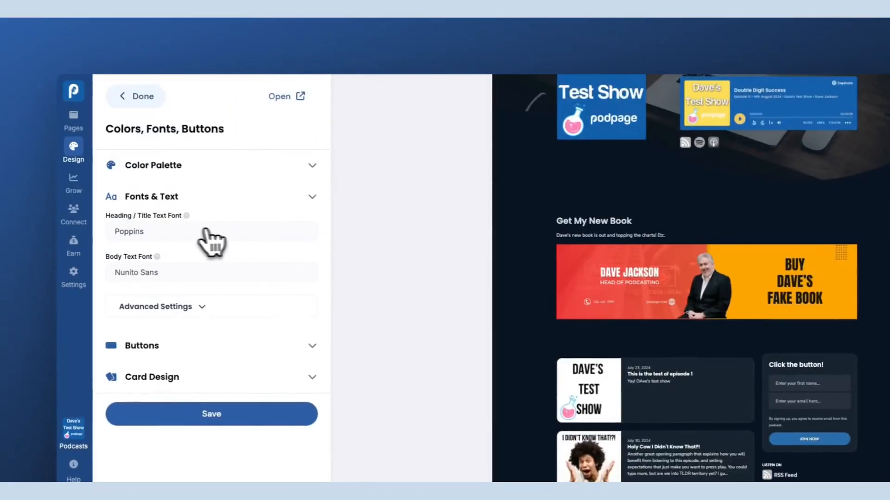
Open the heading / title font list and compare its fonts against the Google Fonts catalogue
left_click(184, 232)
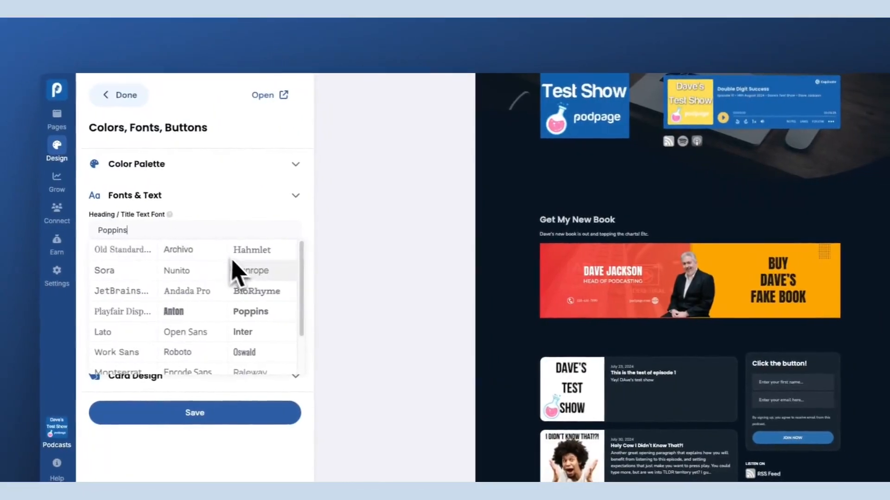
left_click_drag(314, 265, 300, 317)
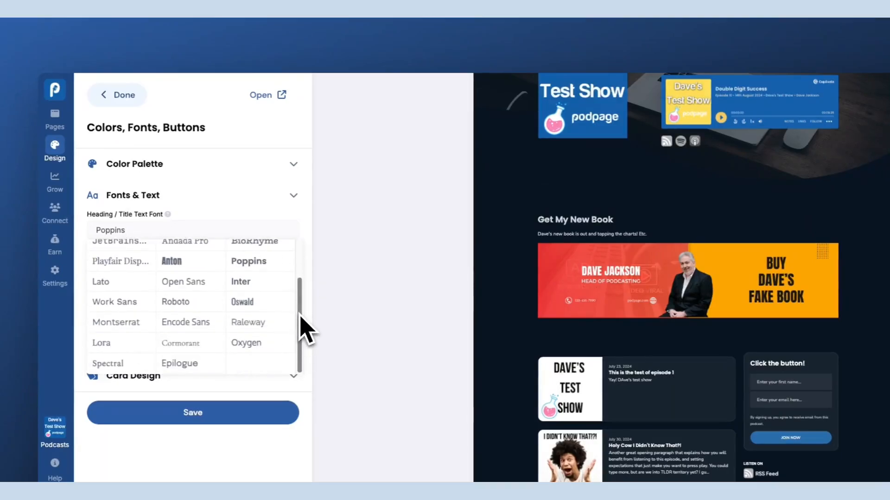
left_click(385, 33)
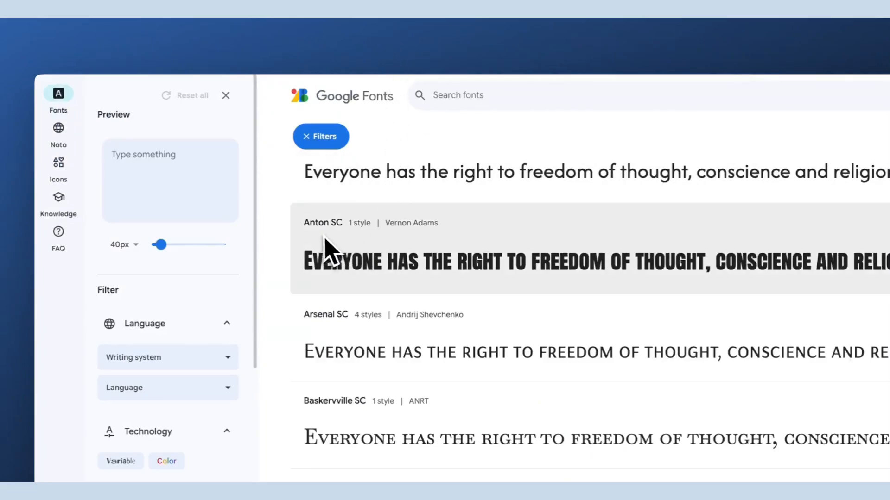
left_click(293, 31)
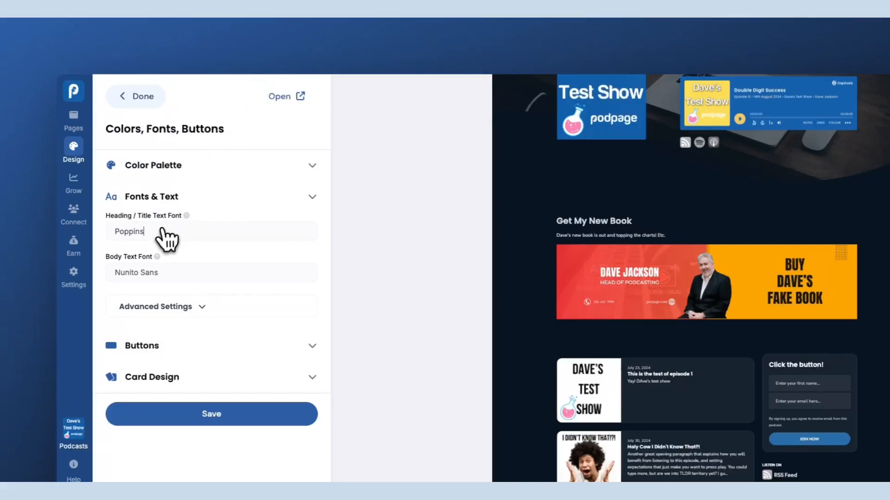
Set the heading / title text font to Anton SC
left_click(119, 232)
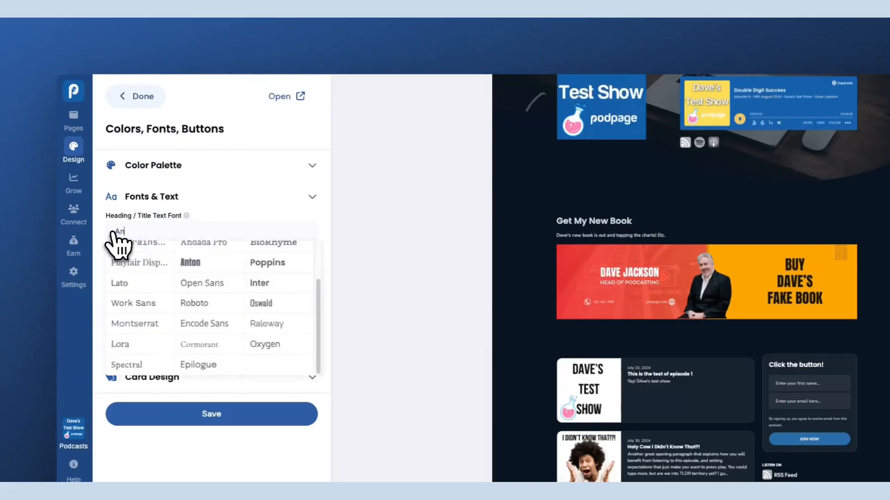
type("Anton SC")
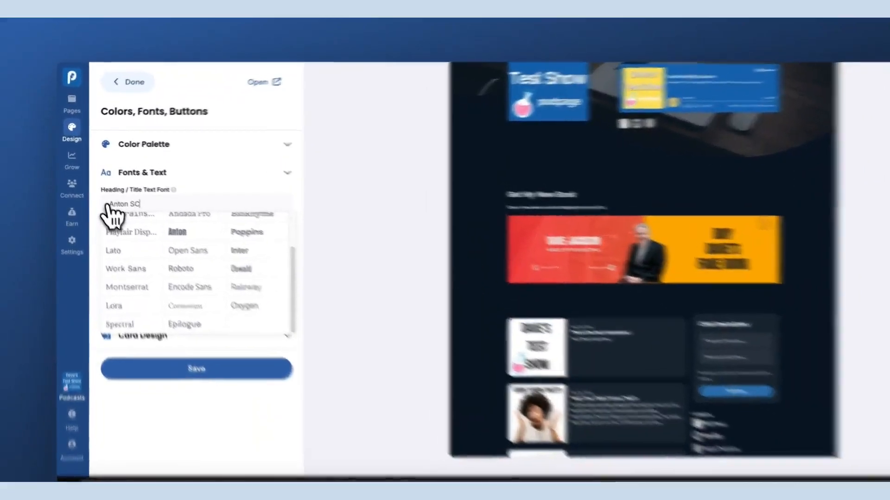
key("Tab")
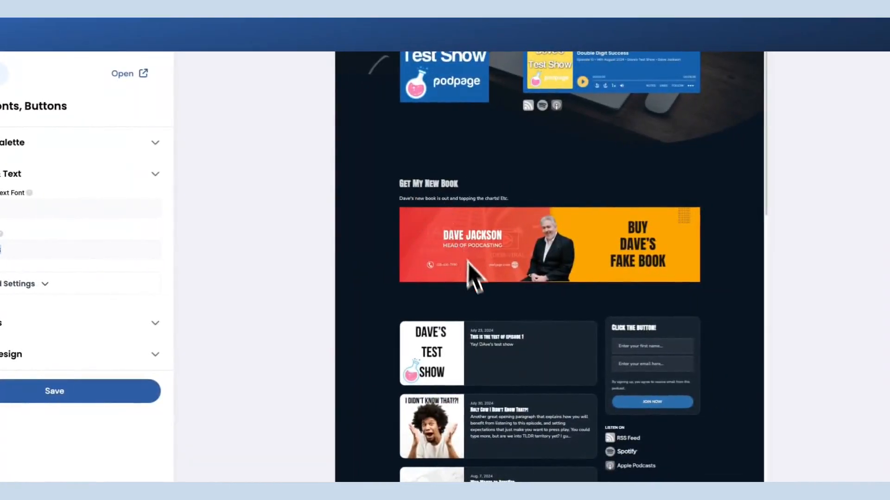
scroll(482, 301, "up", 3)
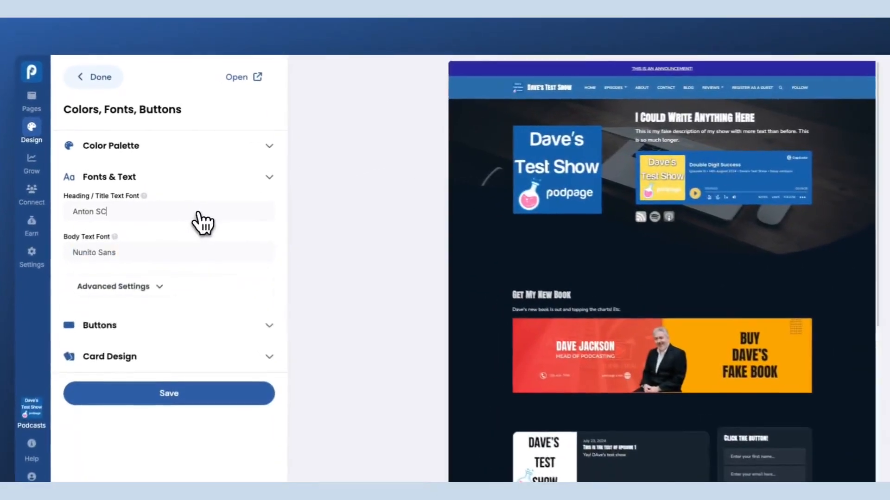
Change the heading / title text font to Anton from the font list
left_click(196, 196)
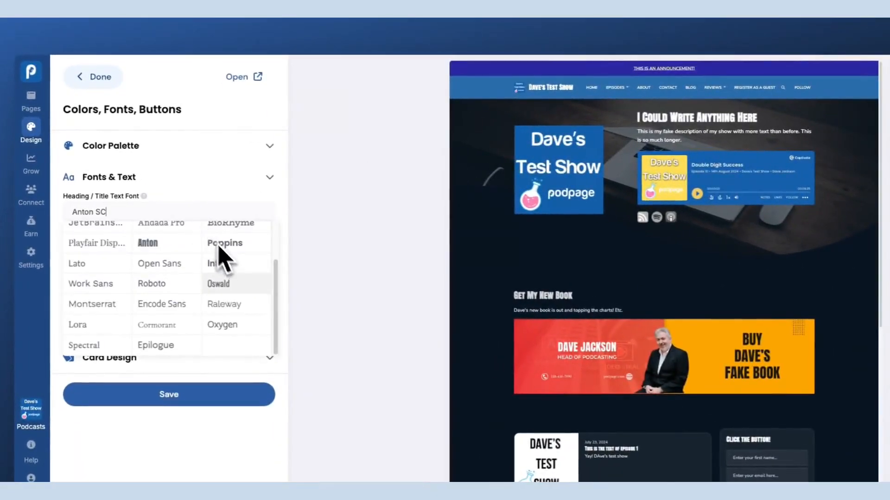
scroll(266, 304, "up", 2)
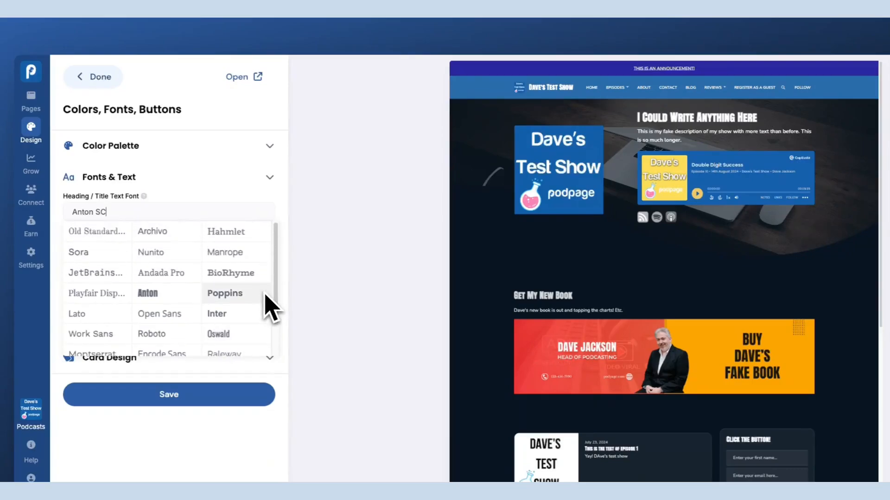
left_click(177, 293)
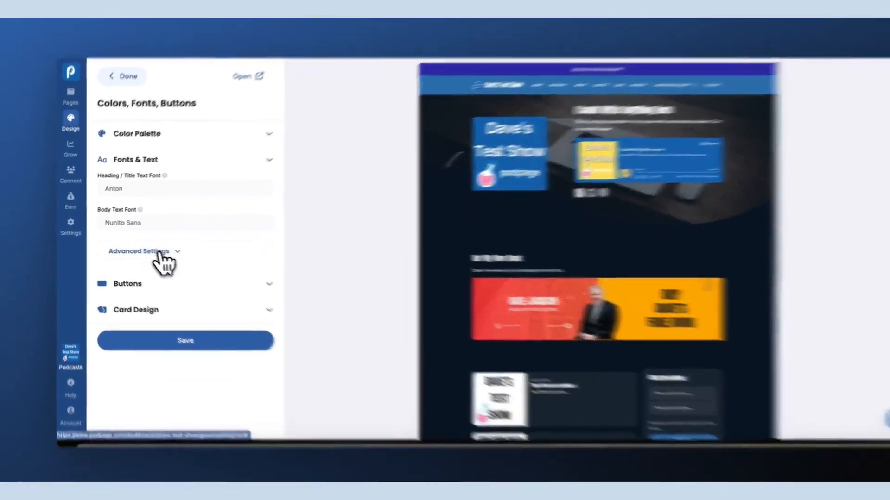
Expand the Fonts & Text advanced settings and review the title and heading font size and weight options
left_click(148, 247)
scroll(164, 247, "down", 2)
scroll(199, 257, "down", 2)
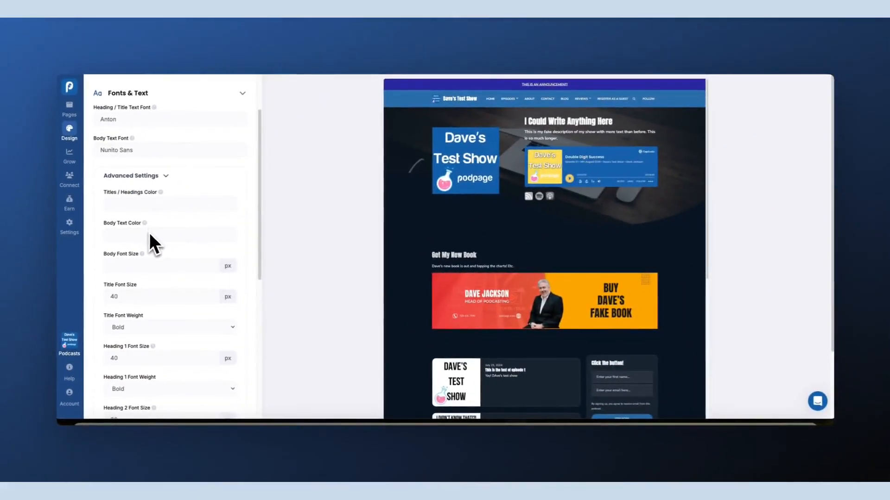
scroll(147, 251, "down", 2)
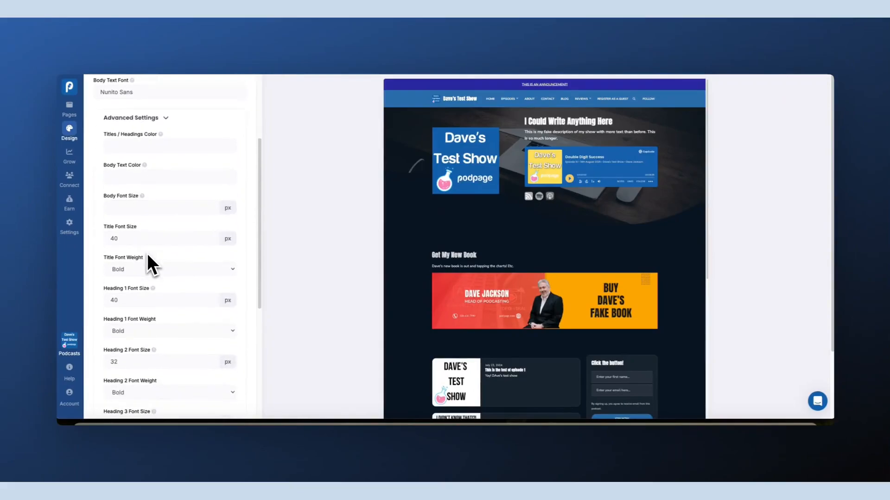
scroll(148, 256, "down", 4)
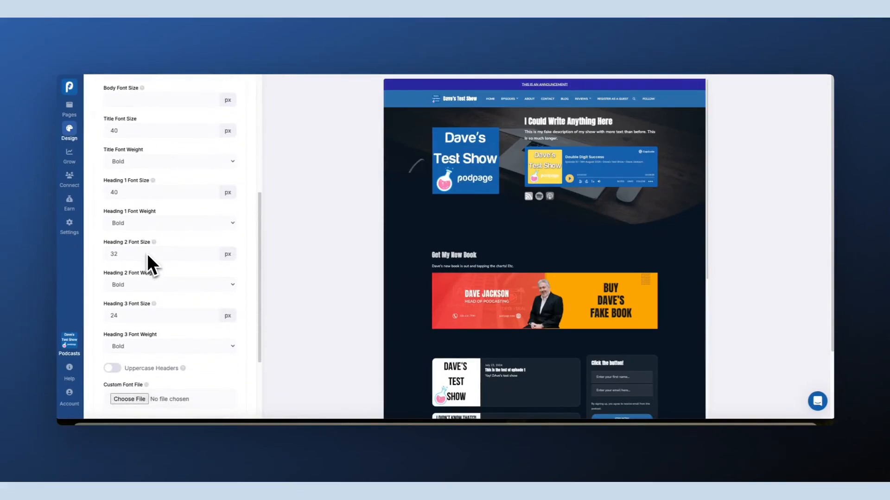
scroll(147, 254, "down", 1)
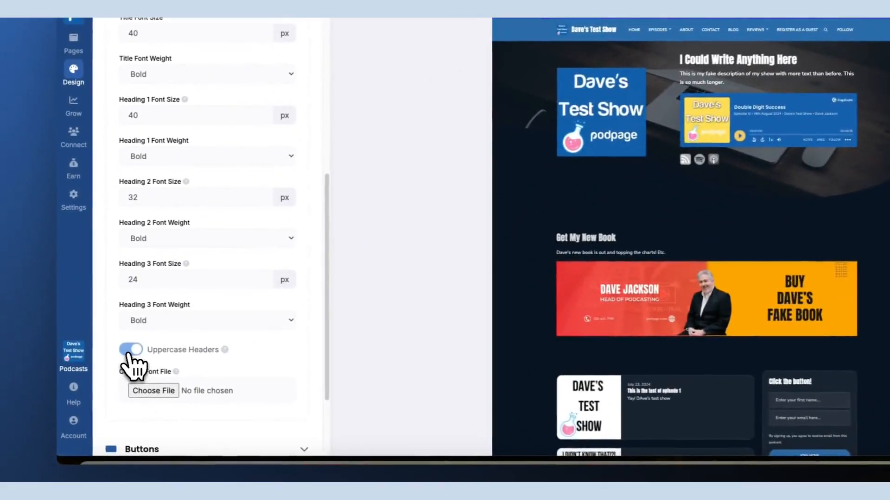
Try enabling Uppercase Headers, then switch it off again
left_click(112, 342)
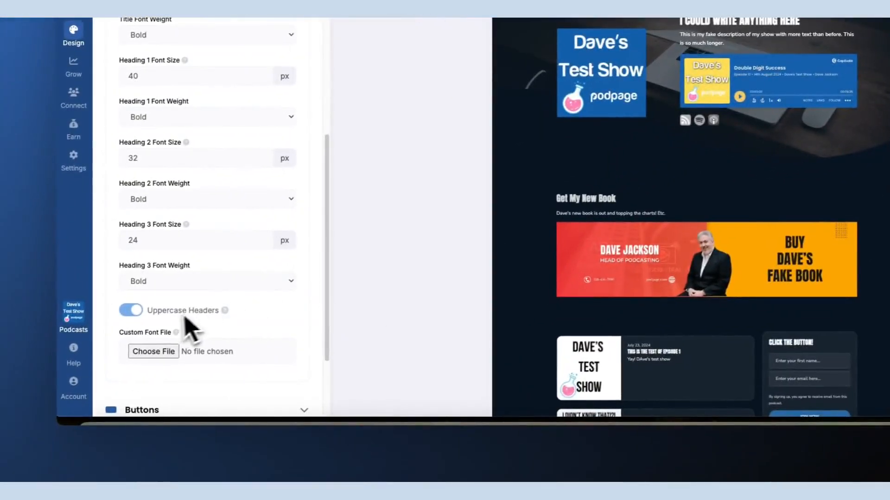
left_click(130, 311)
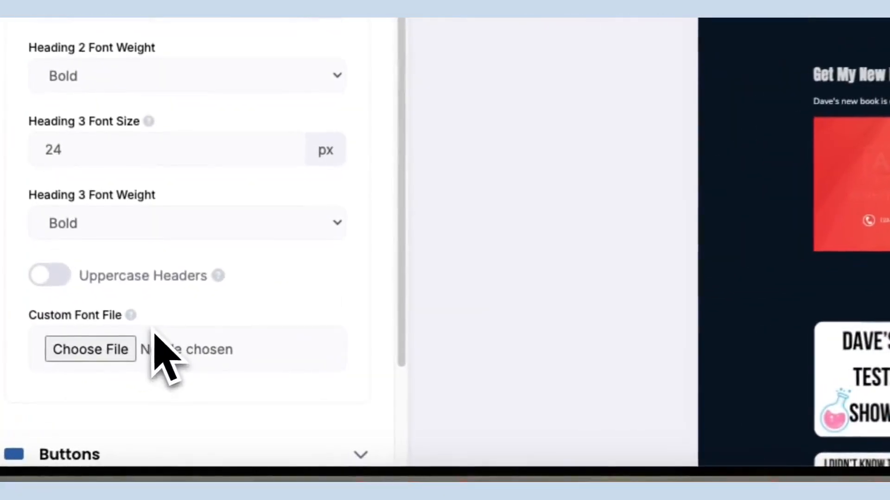
Collapse the Fonts & Text section
mouse_move(147, 356)
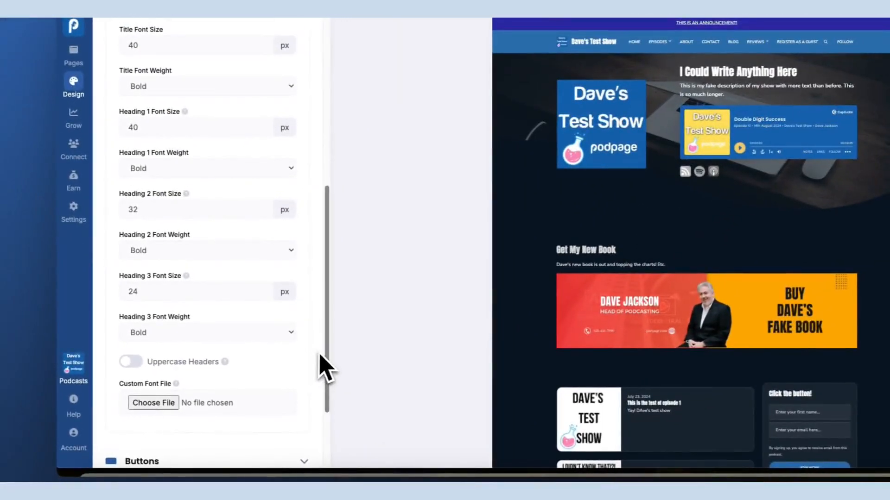
left_click_drag(324, 355, 335, 176)
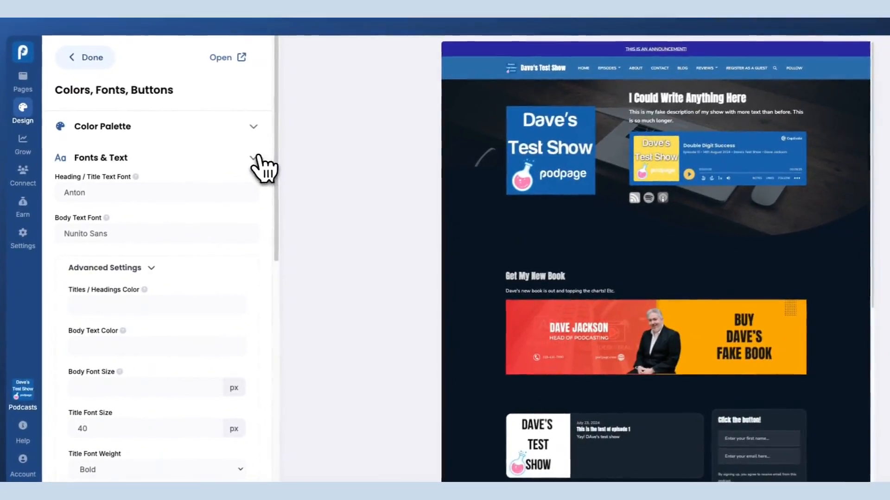
left_click(256, 156)
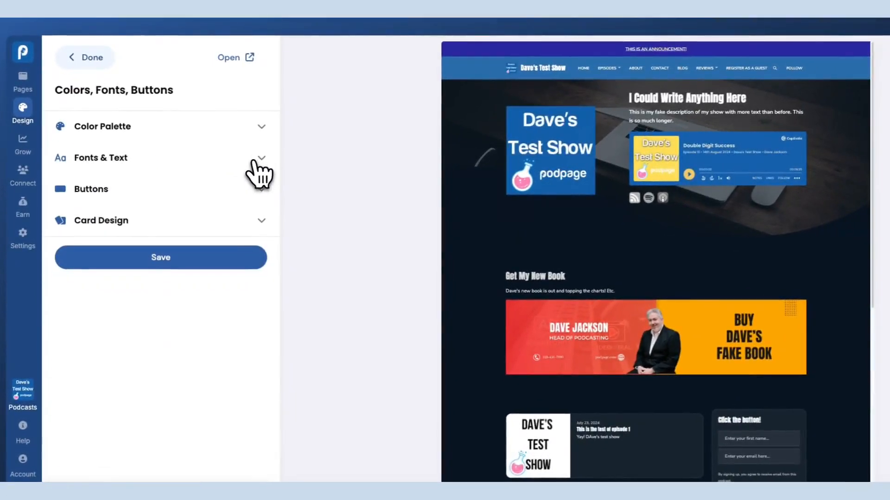
Expand the Buttons advanced settings and try a pink button color of #FF0CF0
scroll(476, 311, "down", 2)
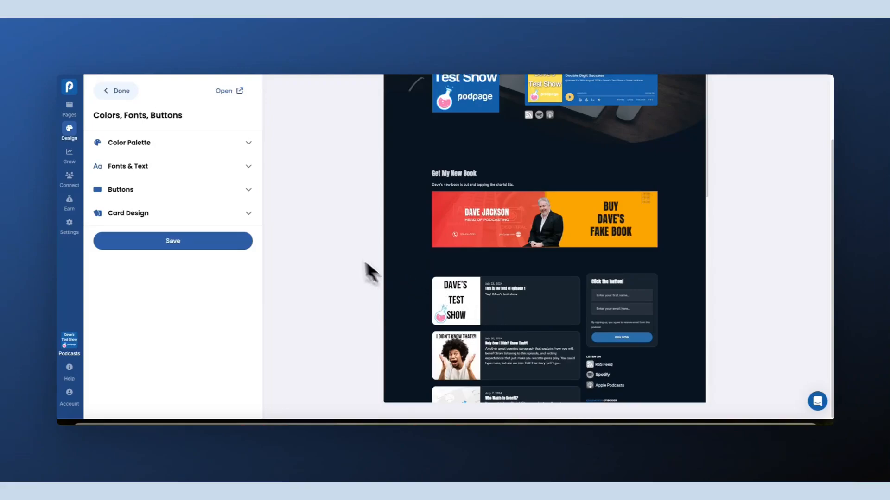
left_click(249, 191)
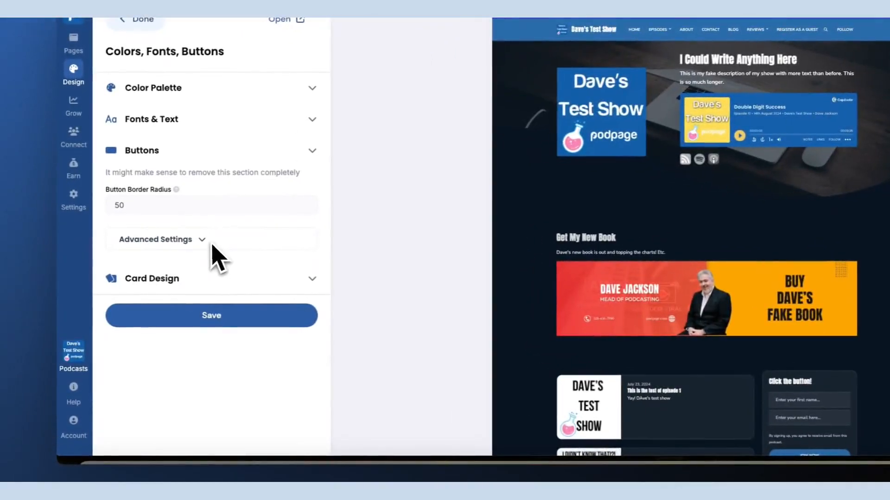
left_click(165, 257)
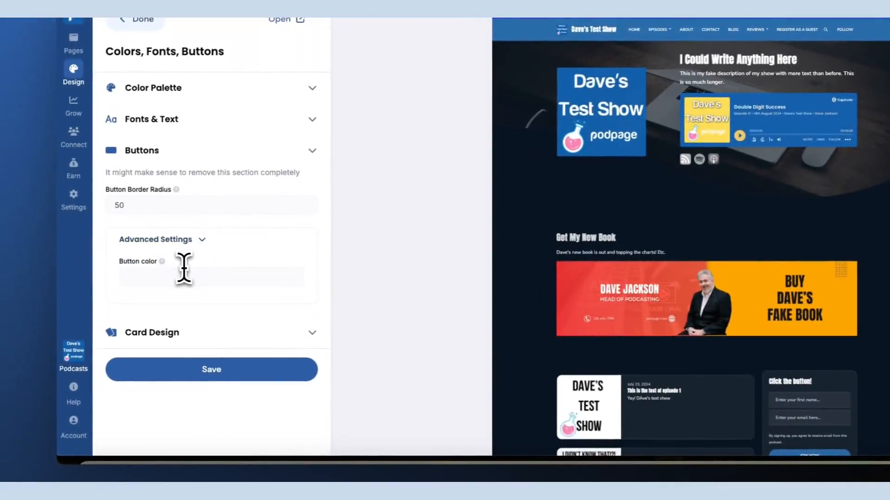
left_click(184, 273)
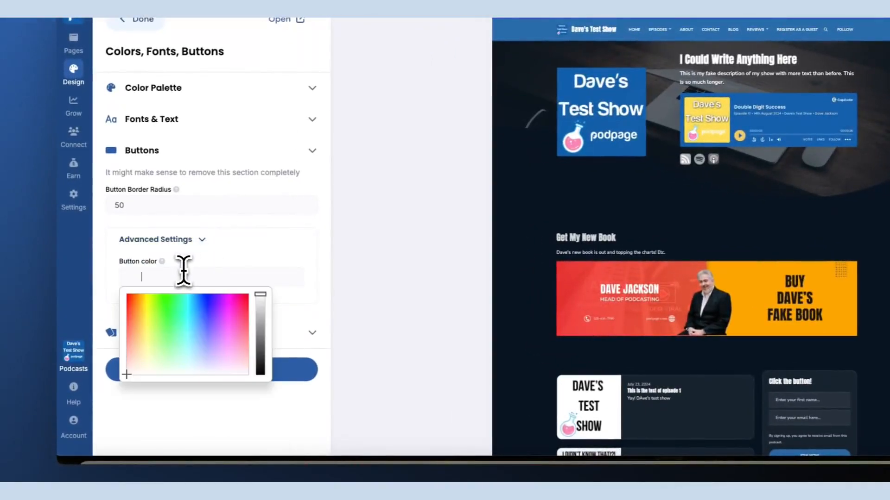
left_click(229, 298)
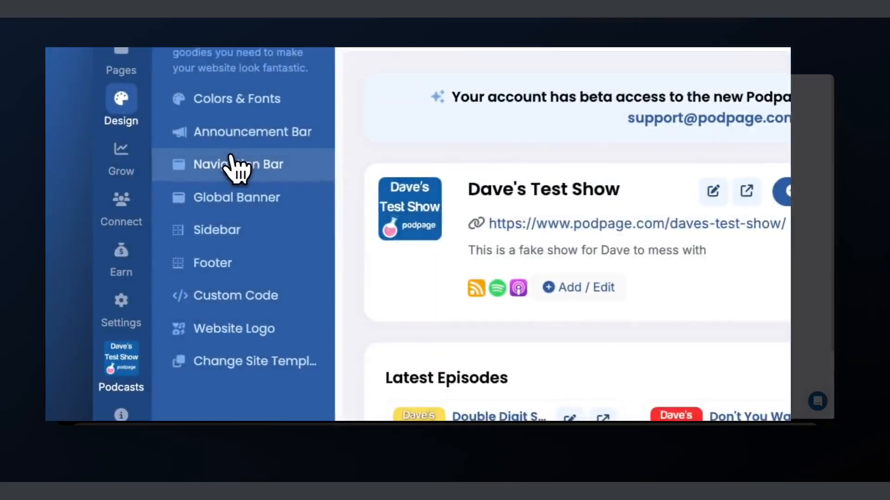
Open the Navigation Bar design settings and pick a color for the Navigation Bar Button Background Color
left_click(200, 176)
left_click(484, 138)
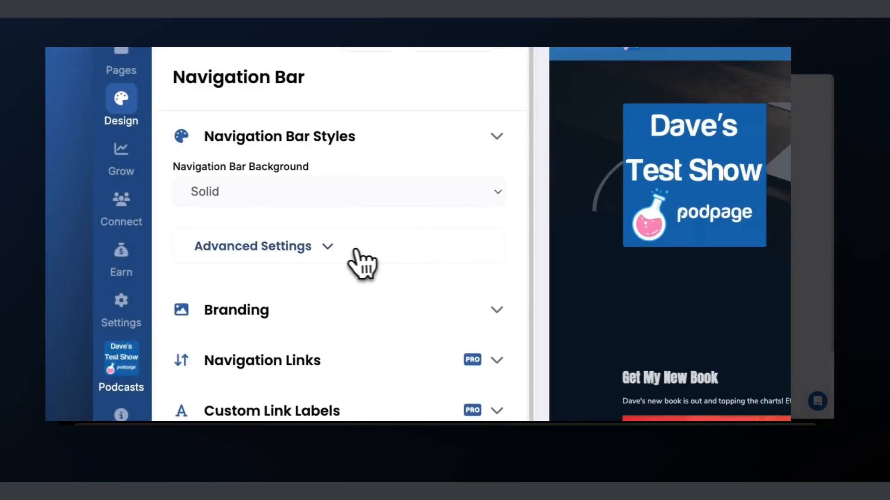
left_click(330, 246)
scroll(333, 260, "down", 4)
left_click(294, 310)
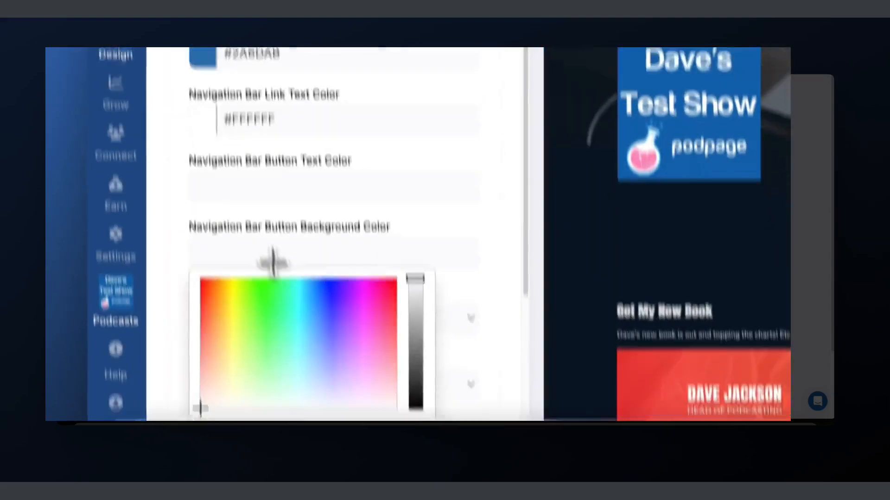
left_click(241, 355)
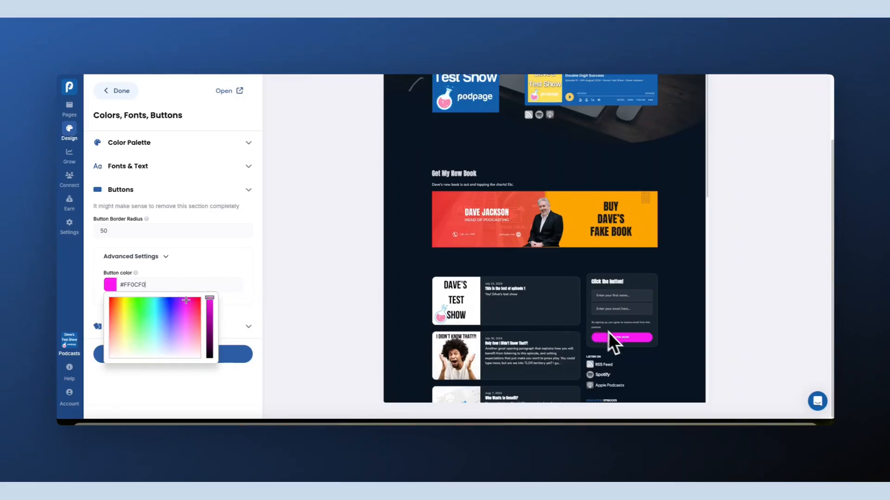
Clear the button color, close its color picker and collapse the Buttons section
scroll(630, 231, "up", 3)
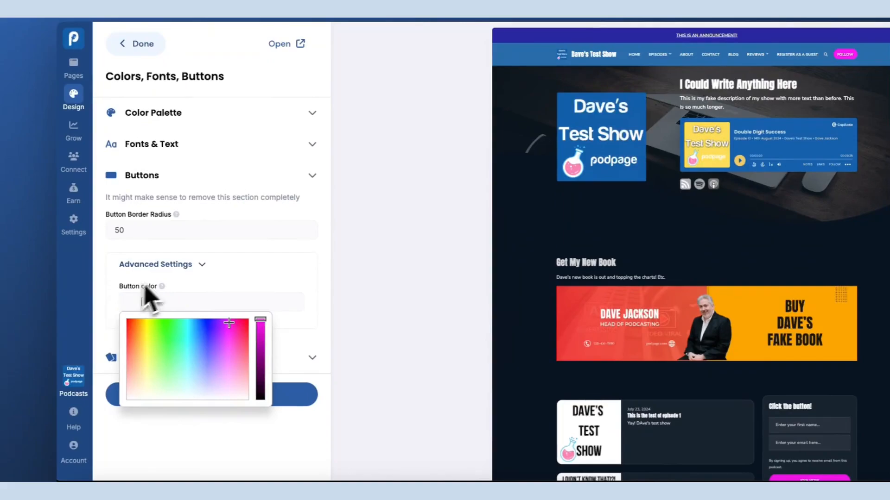
left_click(317, 255)
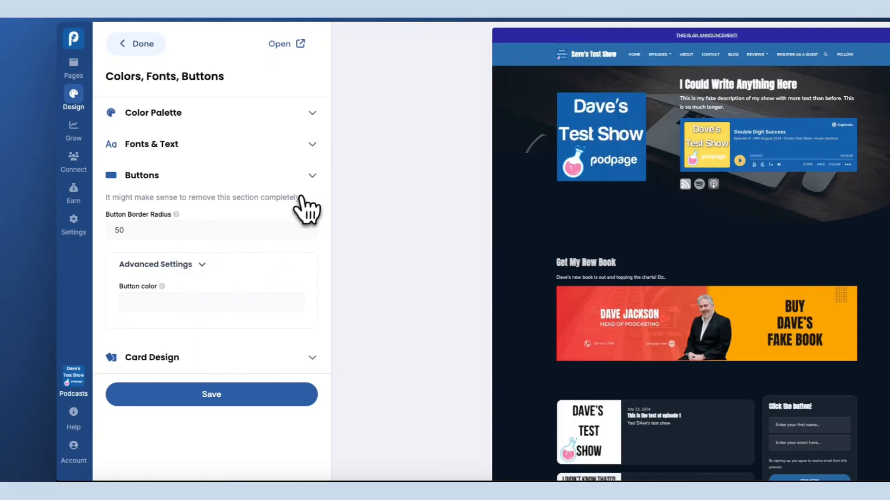
left_click(311, 183)
scroll(655, 338, "down", 3)
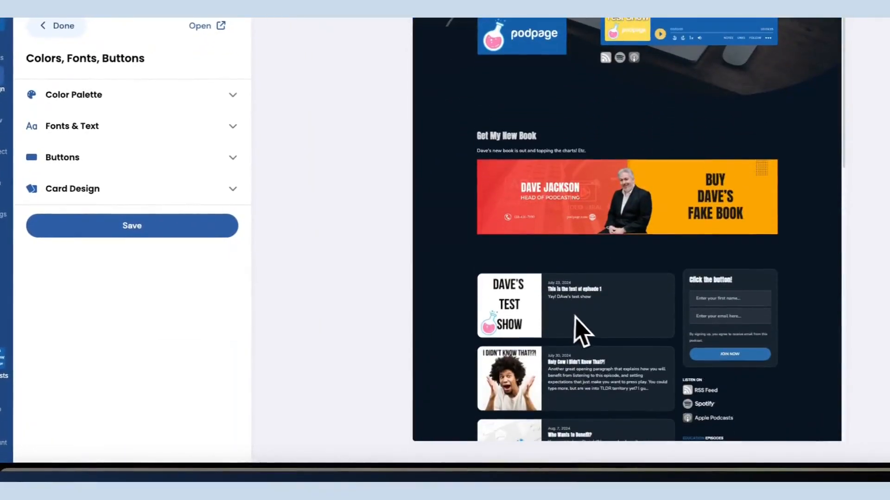
Expand Card Design and set the Episode Card Layout to Only Text (No Image)
left_click(234, 189)
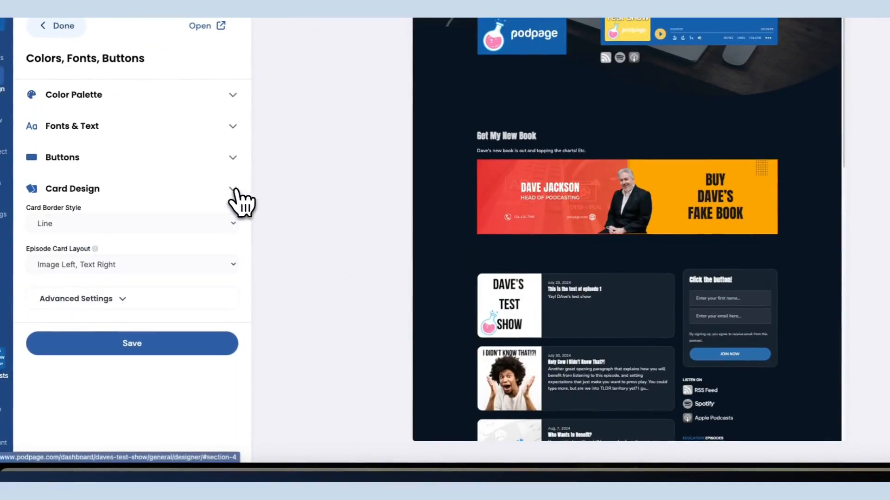
left_click(231, 226)
left_click(242, 232)
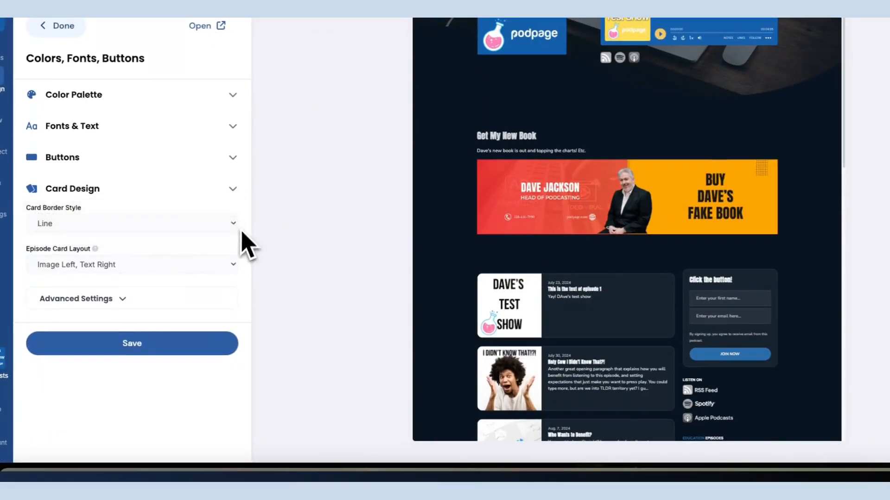
left_click(234, 269)
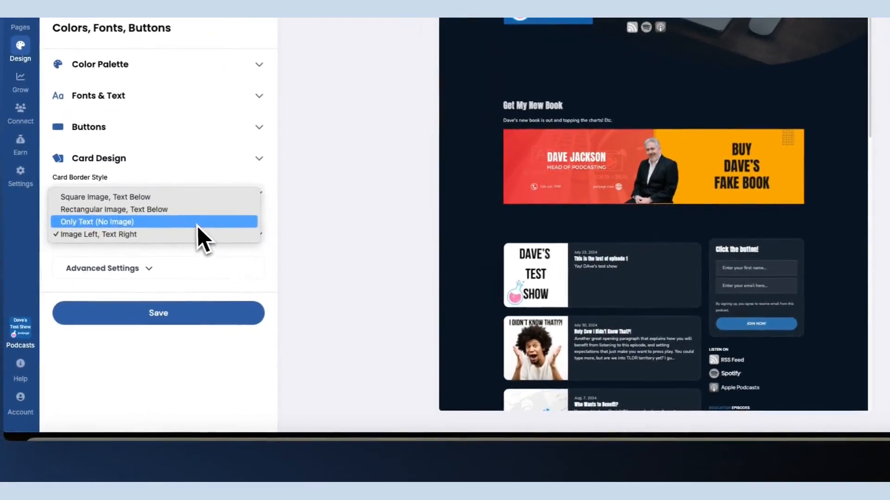
left_click(170, 254)
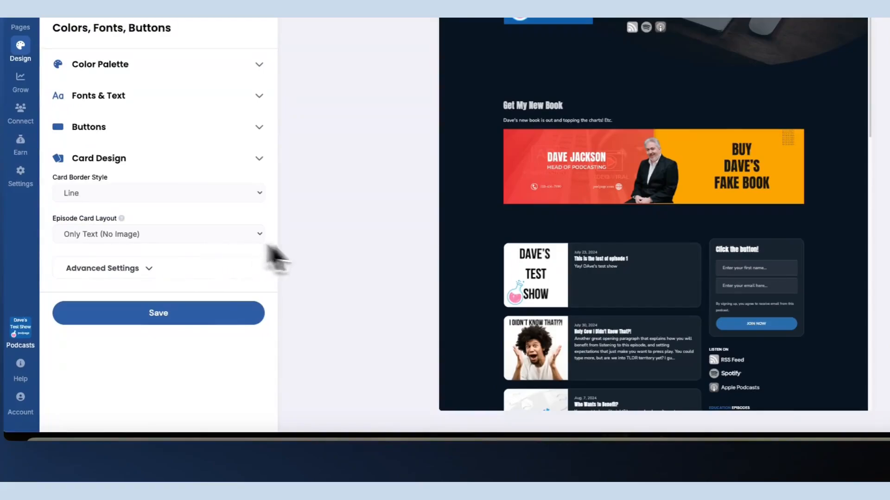
Set the Episode Card Layout to Image Left, Text Right and expand the Card Design Advanced Settings
left_click(257, 237)
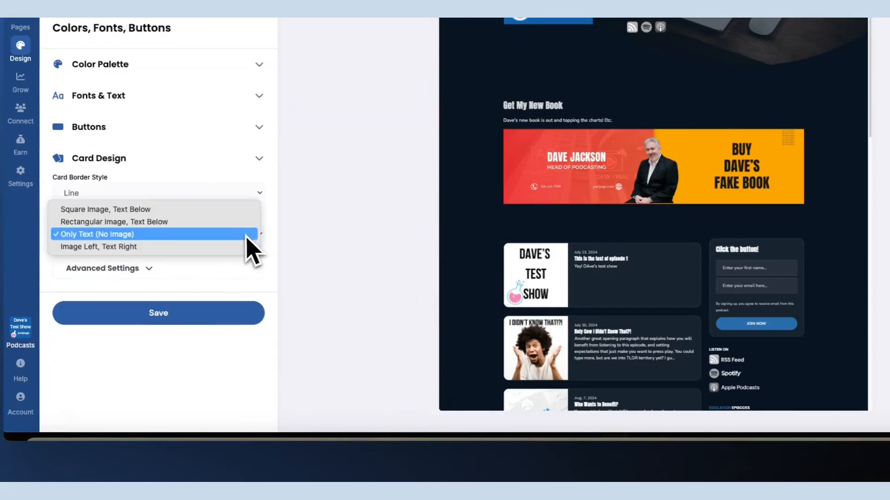
left_click(211, 247)
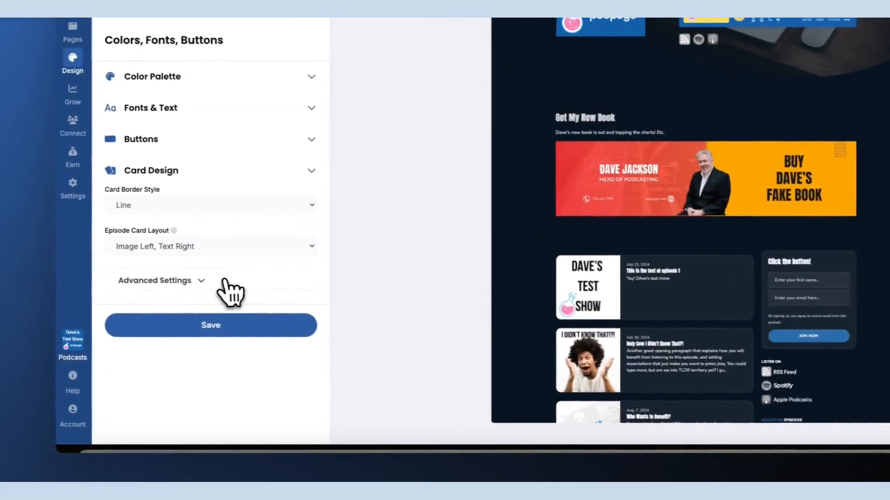
left_click(149, 269)
Toggle Hide Episode Images in Episode Lists on and back off, then save the design settings
scroll(287, 237, "down", 2)
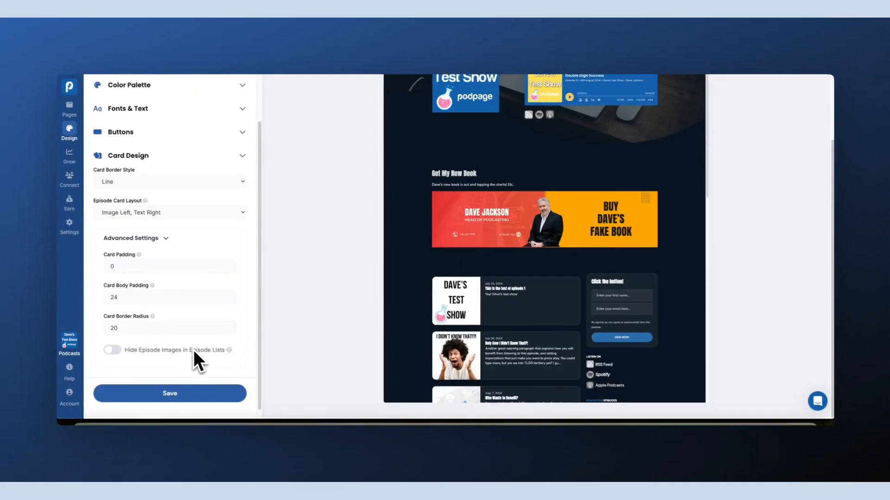
left_click(111, 351)
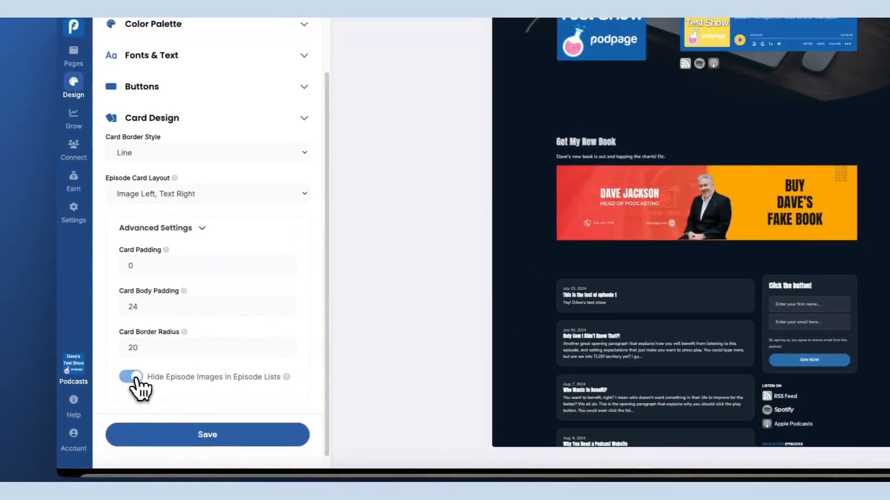
left_click(135, 377)
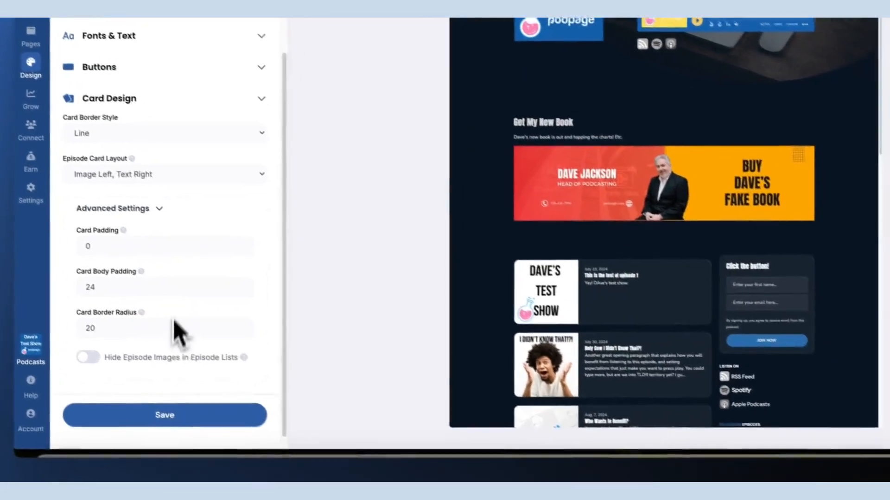
left_click(225, 432)
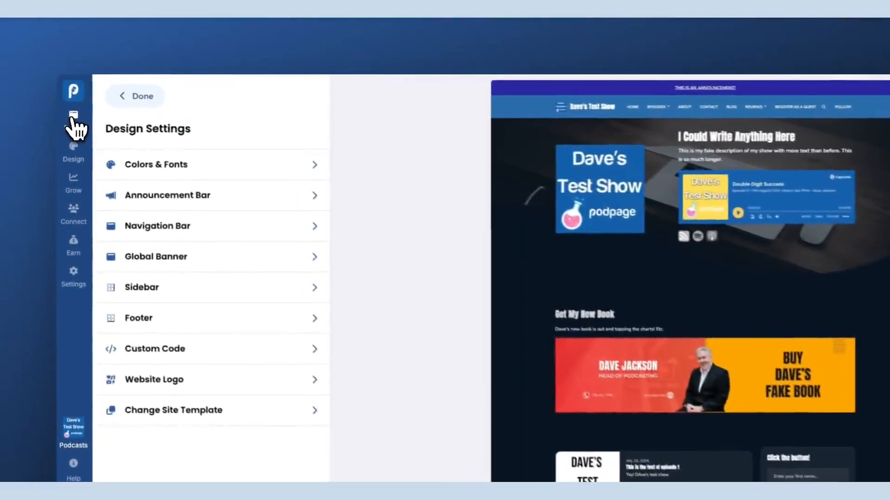
Open the Home page in the page editor and expand its Homepage Feed section
left_click(69, 105)
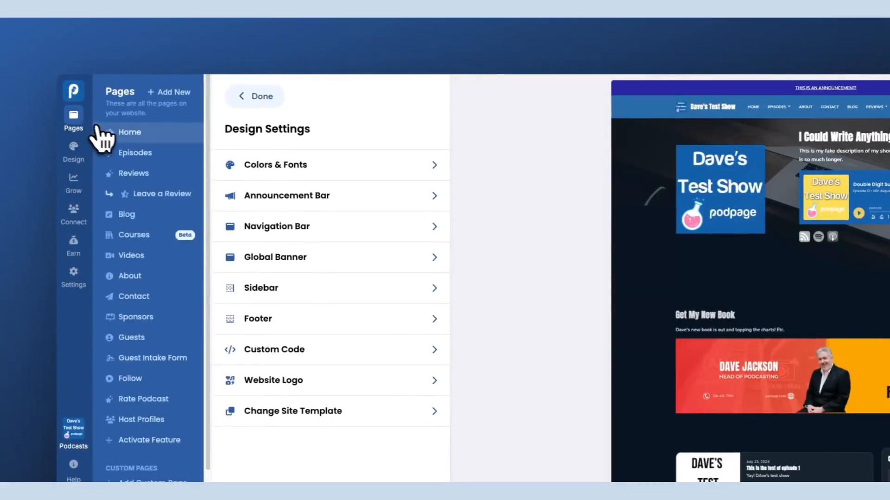
left_click(121, 134)
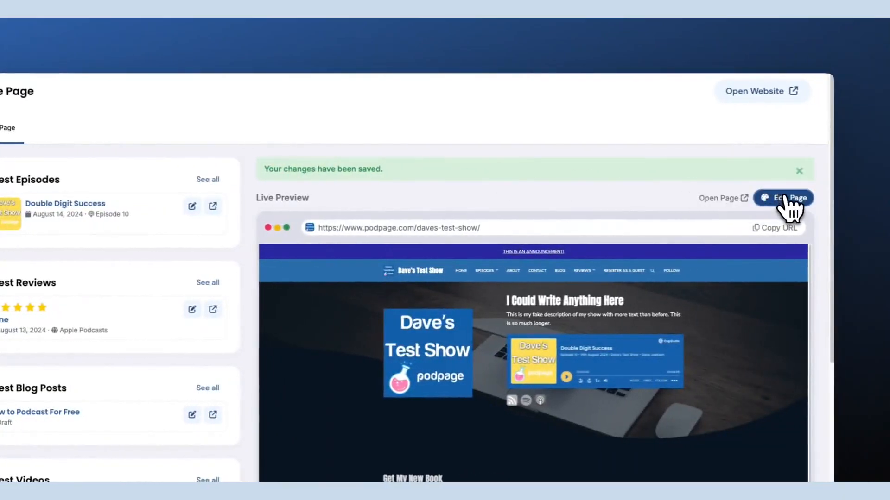
left_click(786, 200)
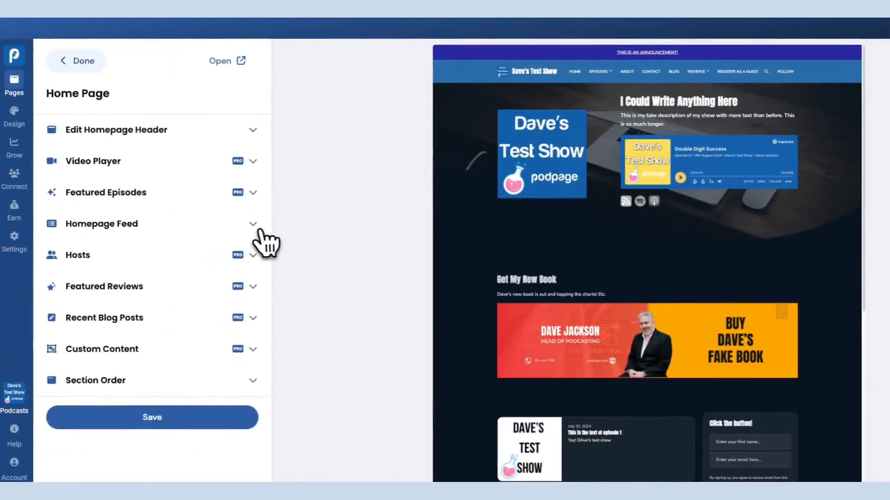
left_click(258, 229)
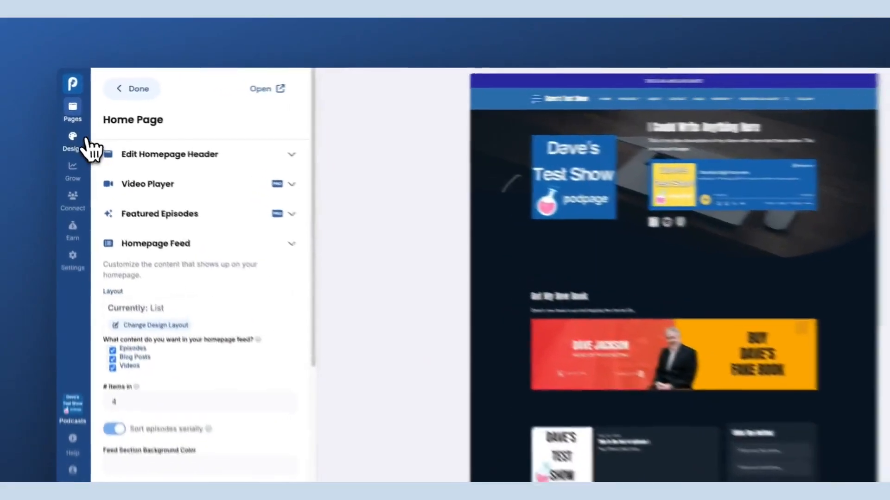
Return to the Design section's Colors & Fonts settings
left_click(87, 140)
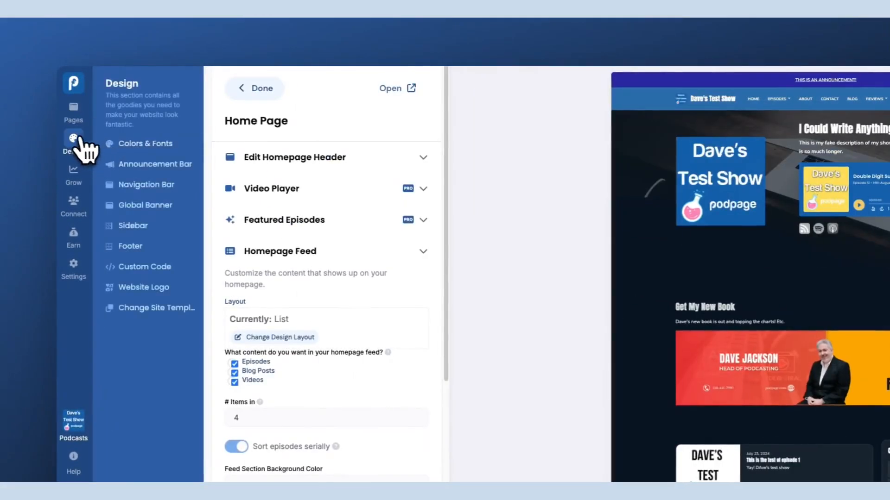
left_click(135, 144)
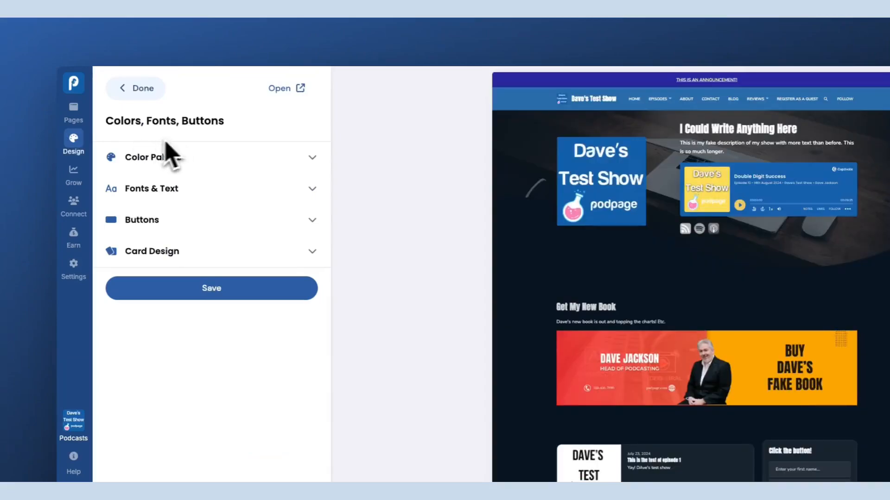